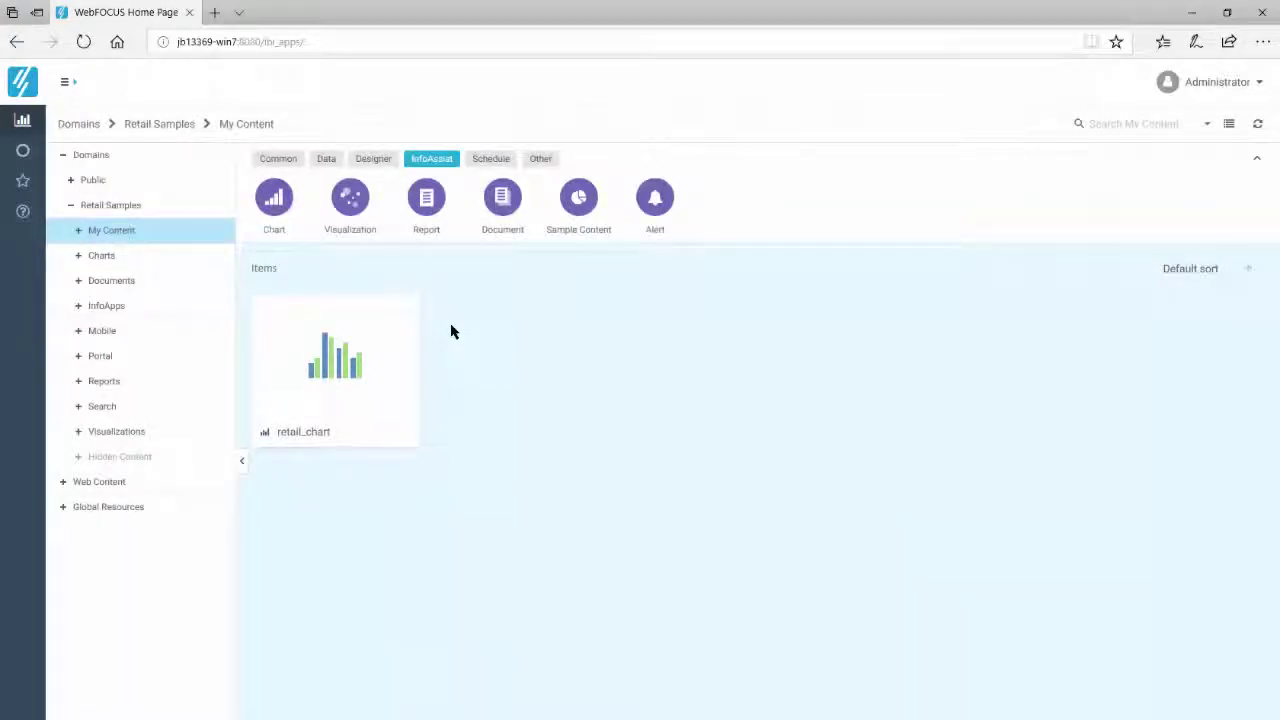
# - Create a new report based on the wf_retail_lite data source in the ibisamp folder
pyautogui.click(426, 214)
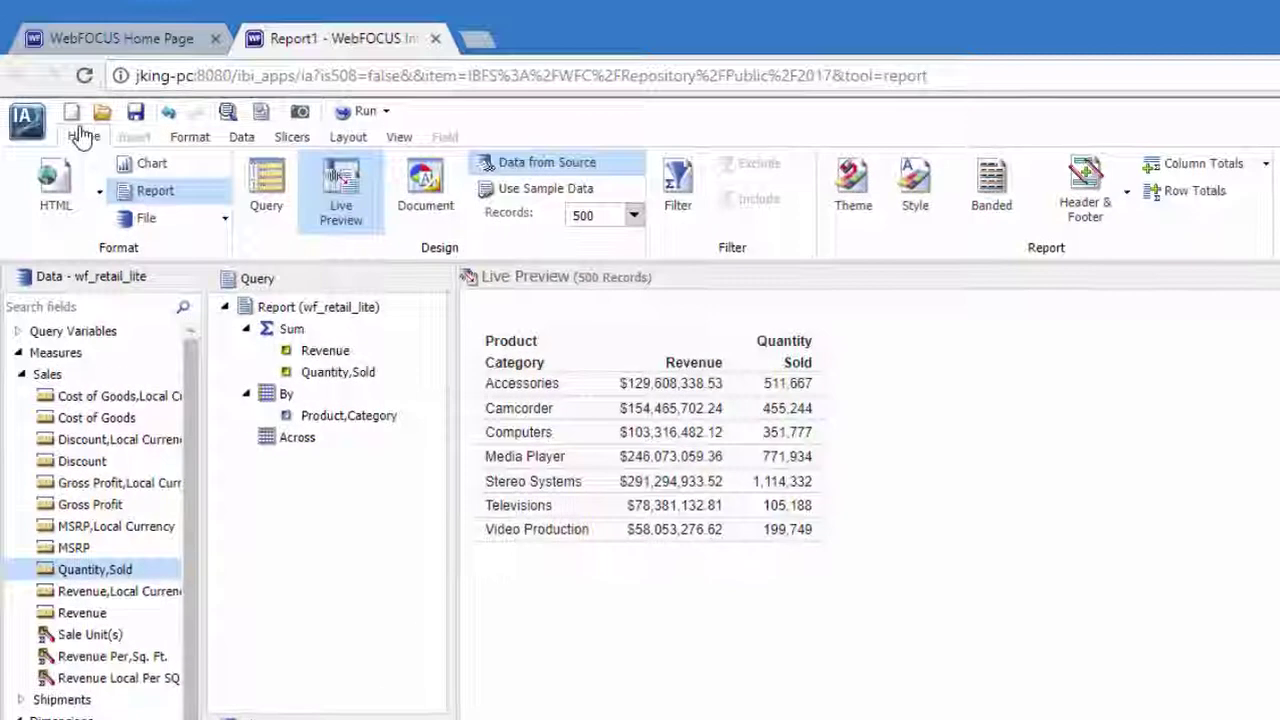
pyautogui.click(27, 120)
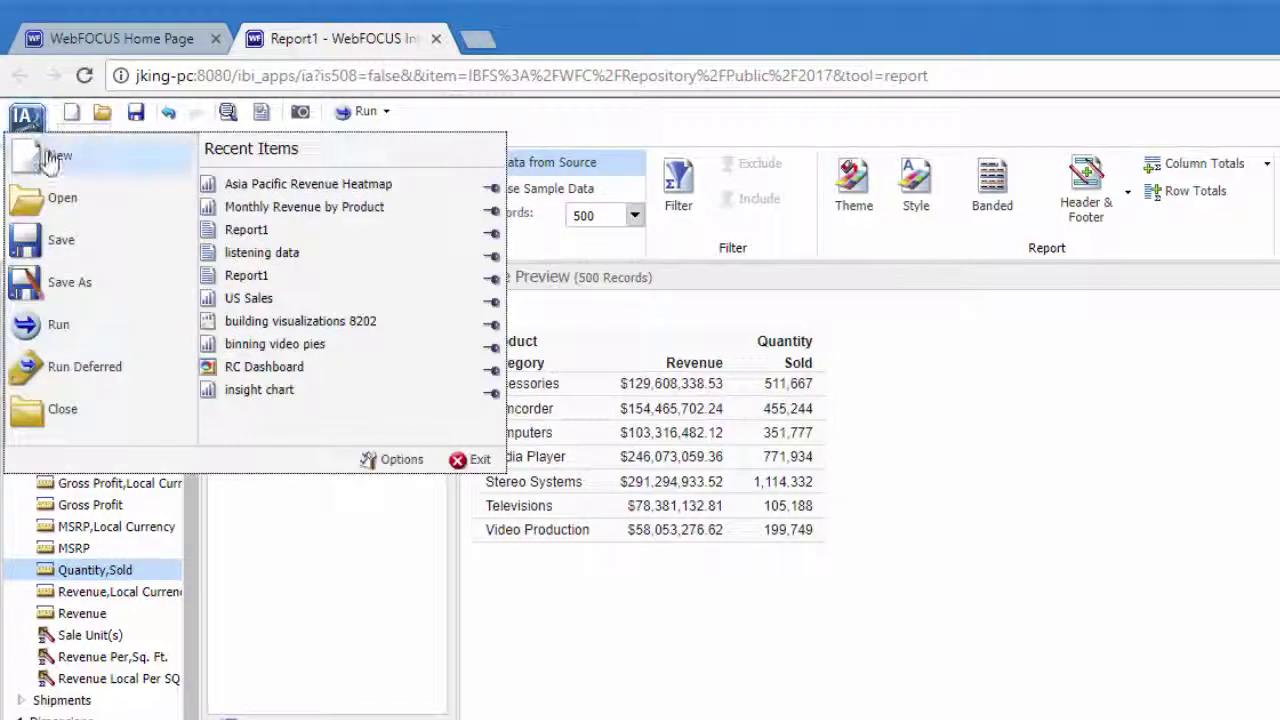
pyautogui.click(50, 160)
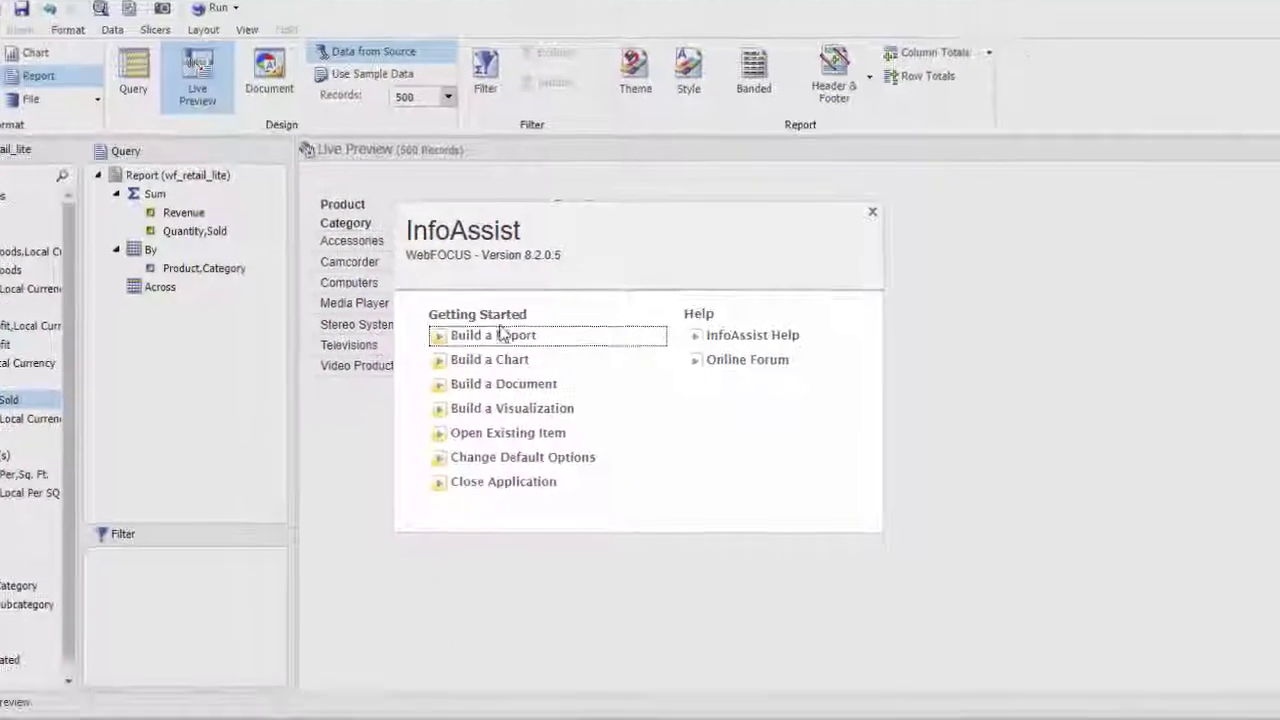
pyautogui.click(505, 342)
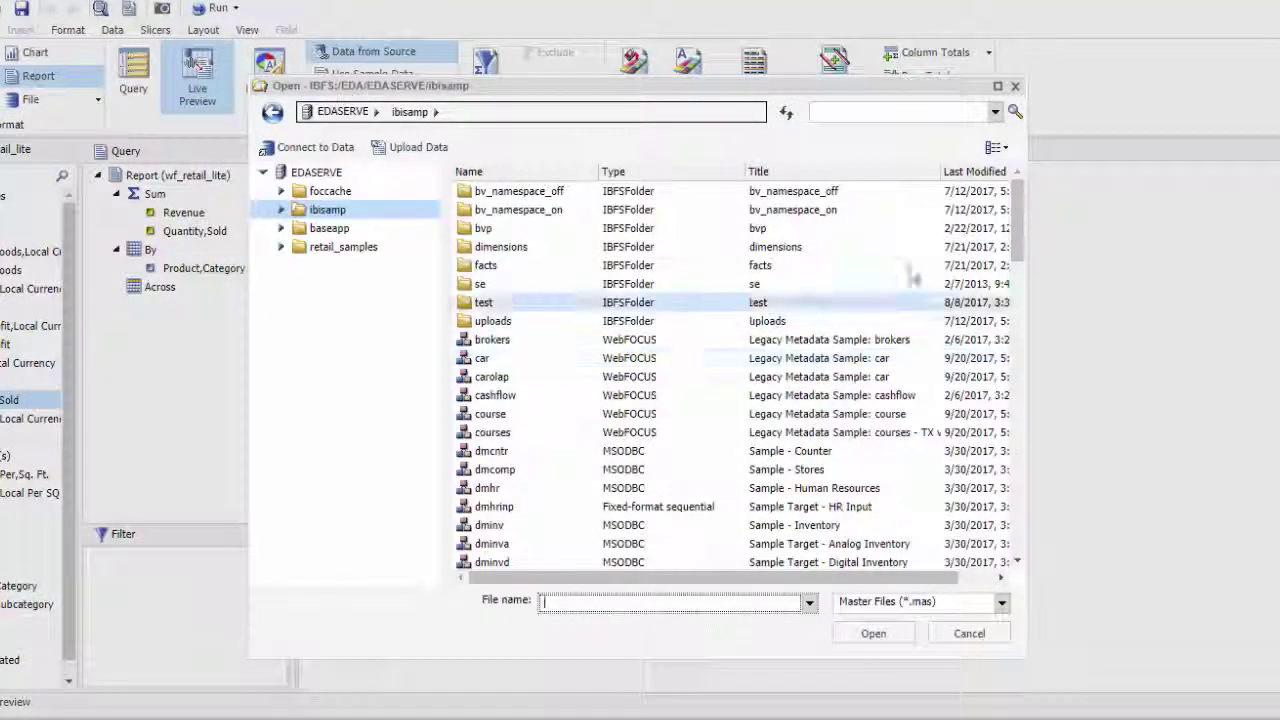
pyautogui.moveTo(1016, 210); pyautogui.dragTo(1017, 505)
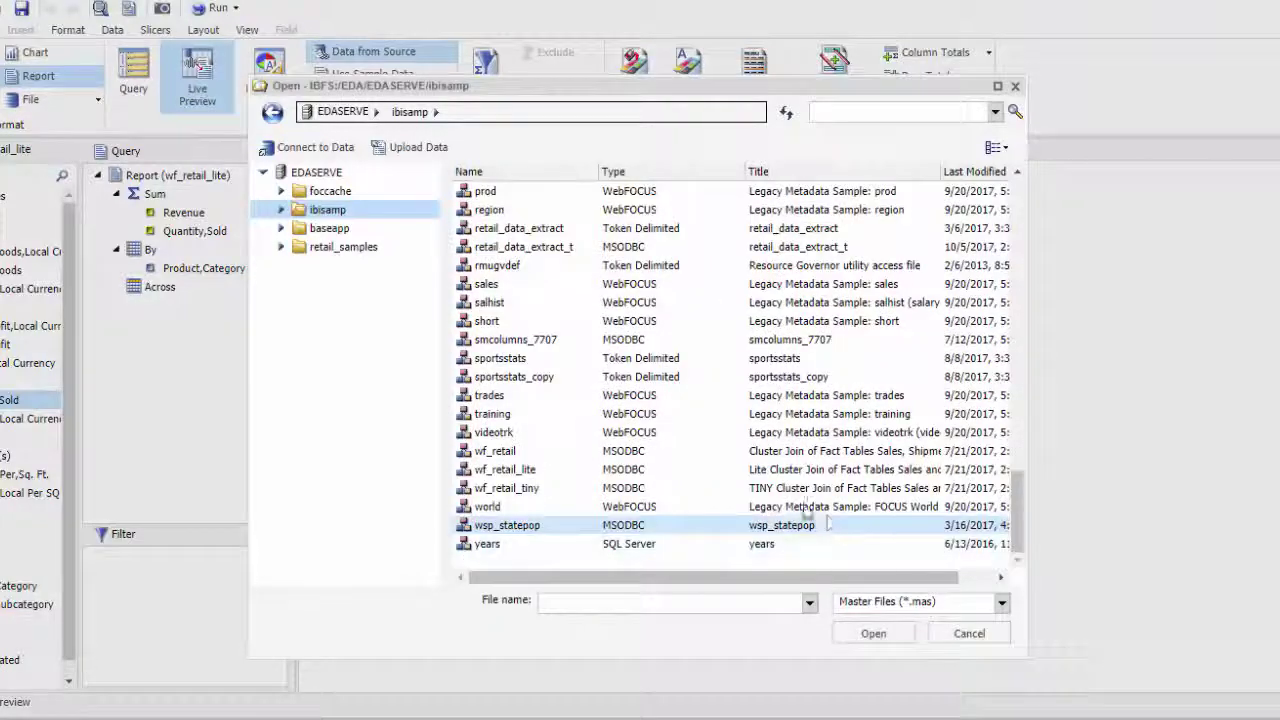
pyautogui.click(790, 470)
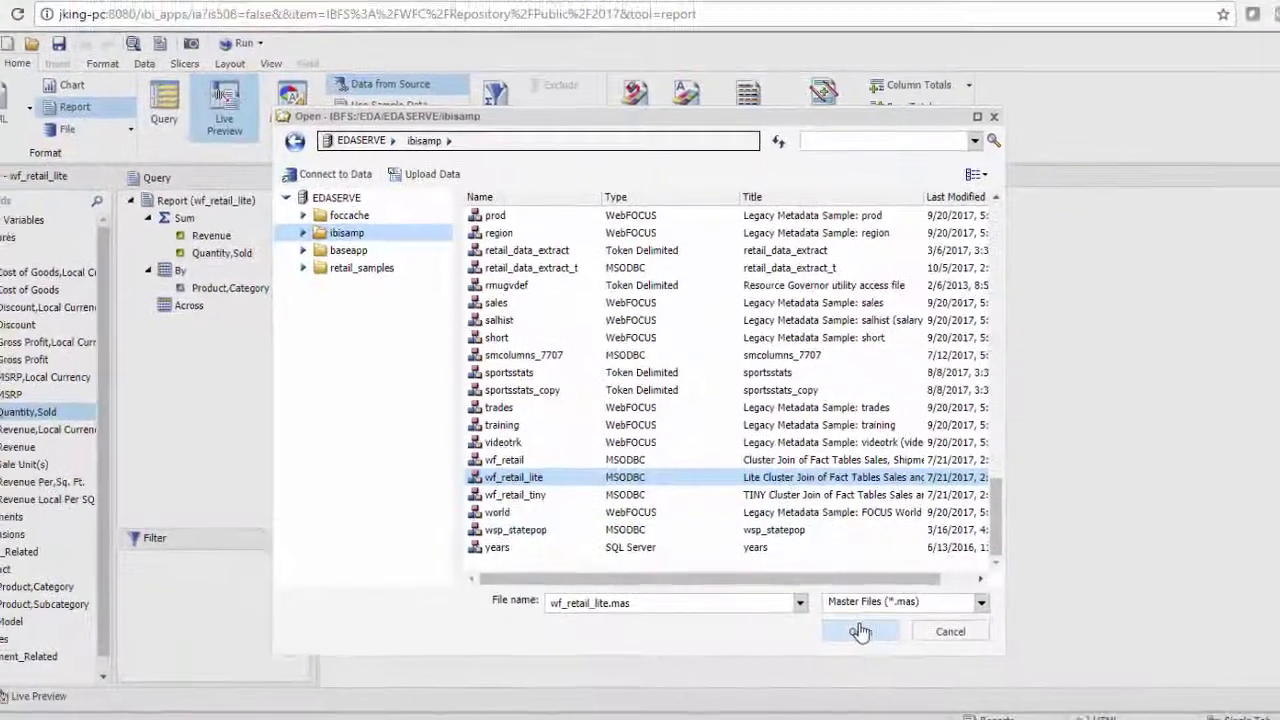
pyautogui.click(870, 633)
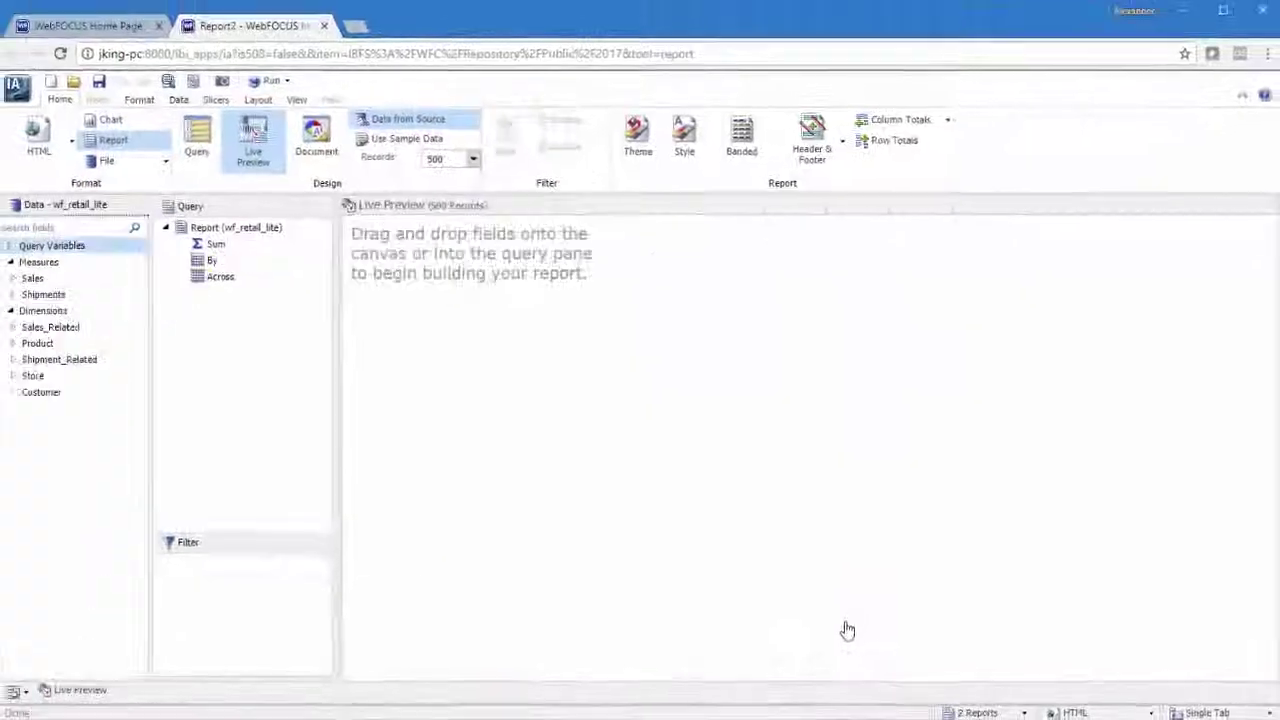
# - Add Customer,Country as the row sort field, and Revenue and Quantity,Sold as the summed measures of the report
pyautogui.click(16, 393)
pyautogui.doubleClick(81, 442)
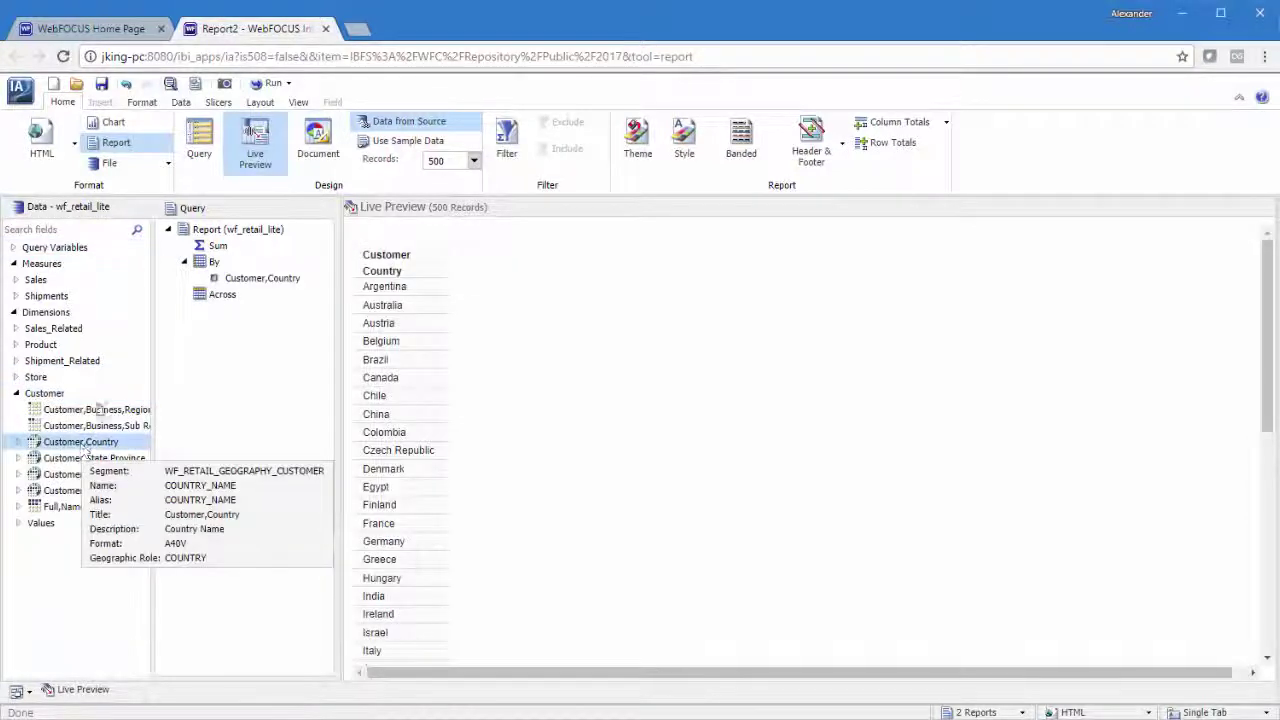
pyautogui.click(16, 280)
pyautogui.doubleClick(70, 457)
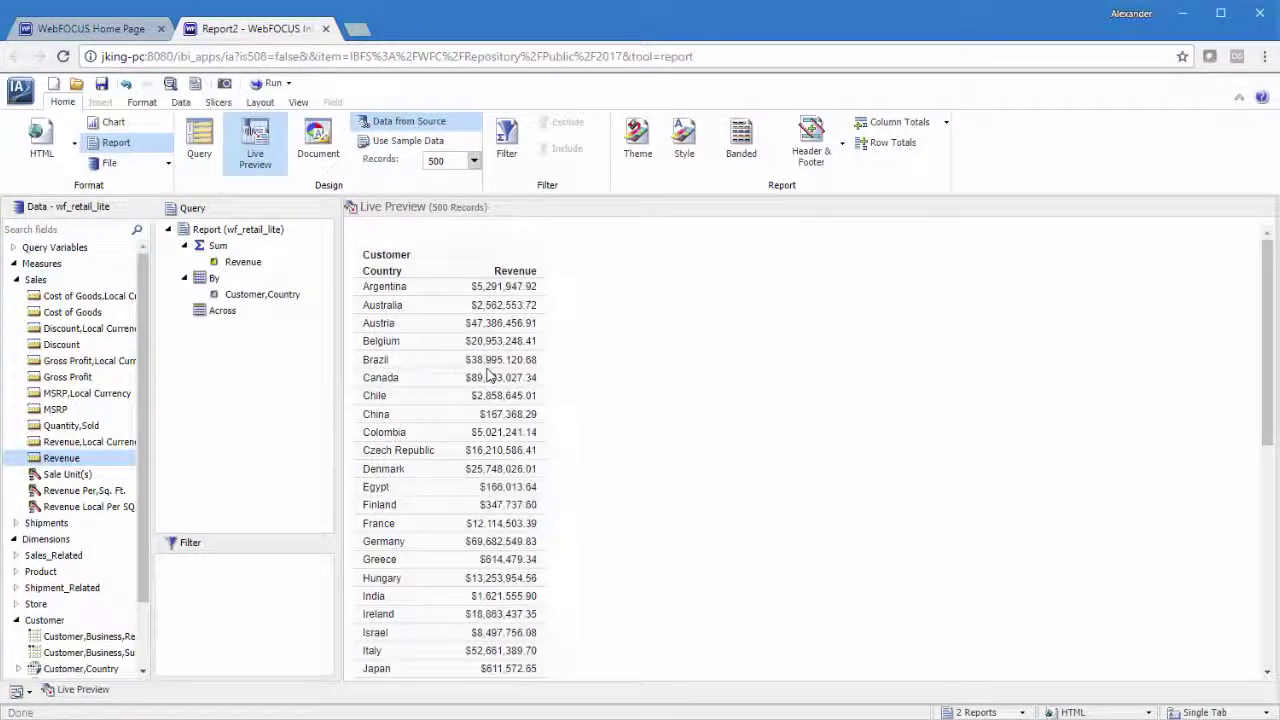
pyautogui.moveTo(113, 428); pyautogui.dragTo(580, 410)
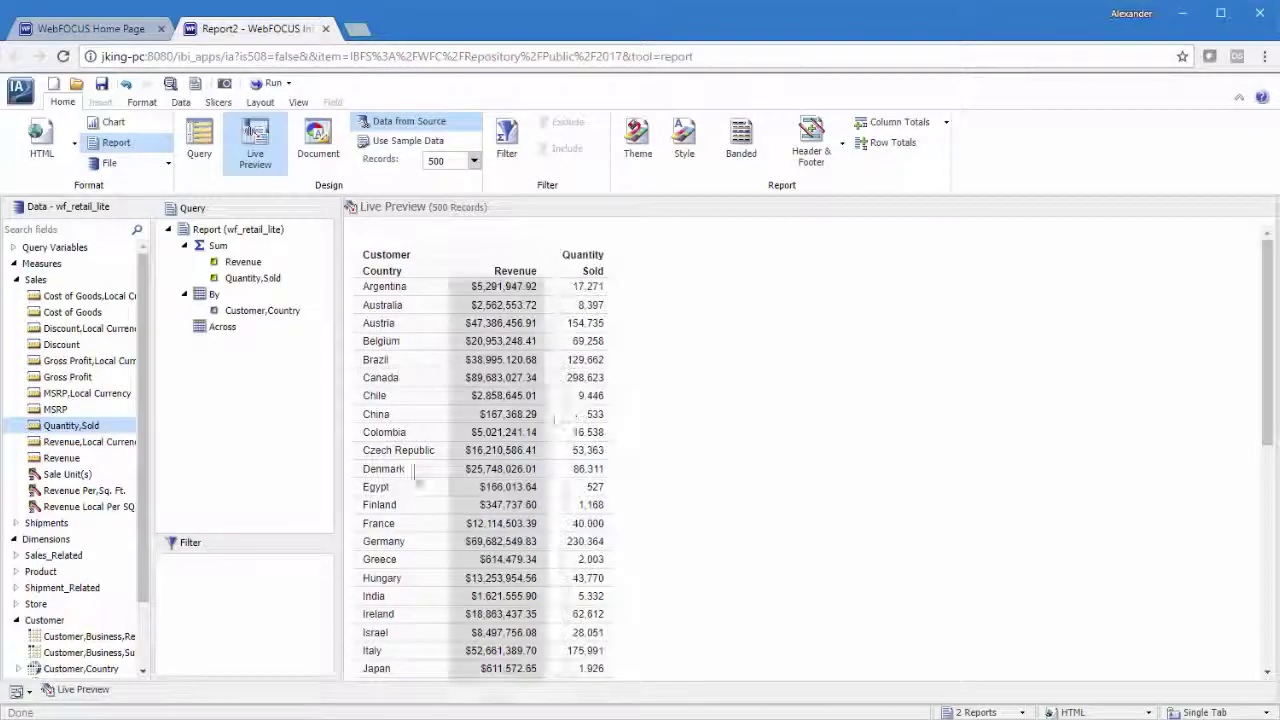
# - Add the Brand Type product attribute as the report's Across field
pyautogui.click(16, 571)
pyautogui.click(20, 620)
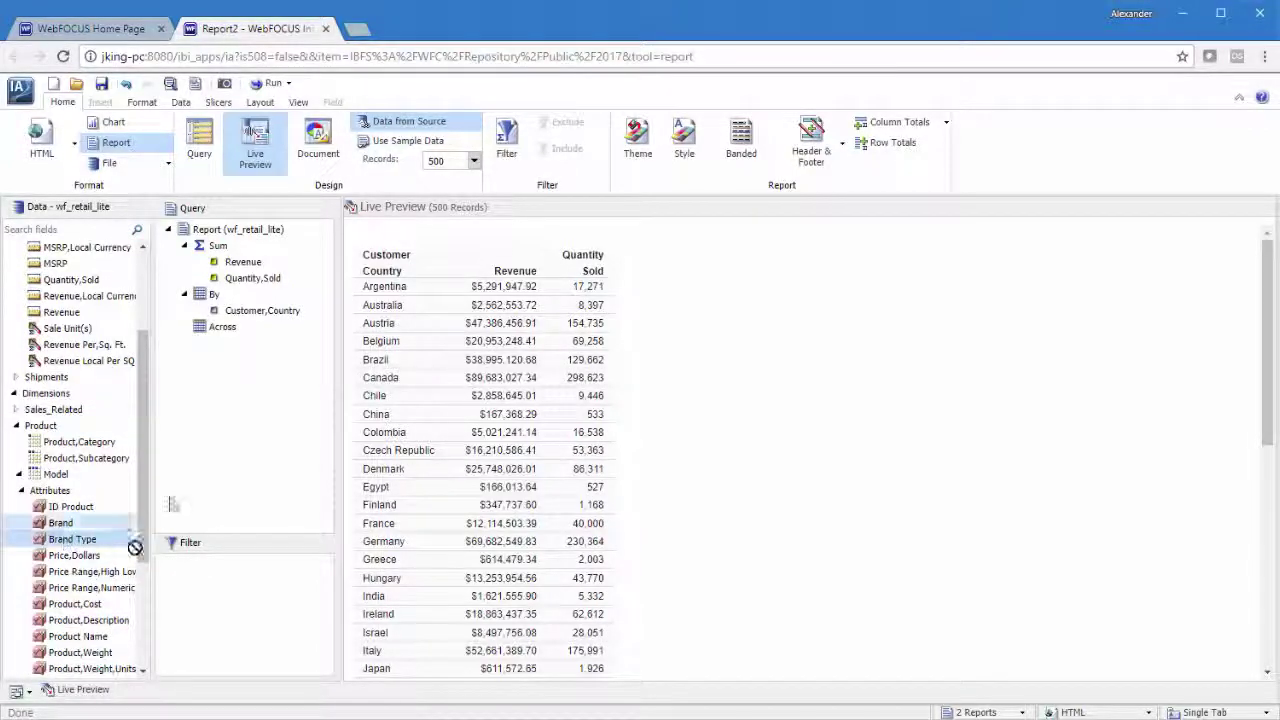
pyautogui.moveTo(128, 540); pyautogui.dragTo(240, 335)
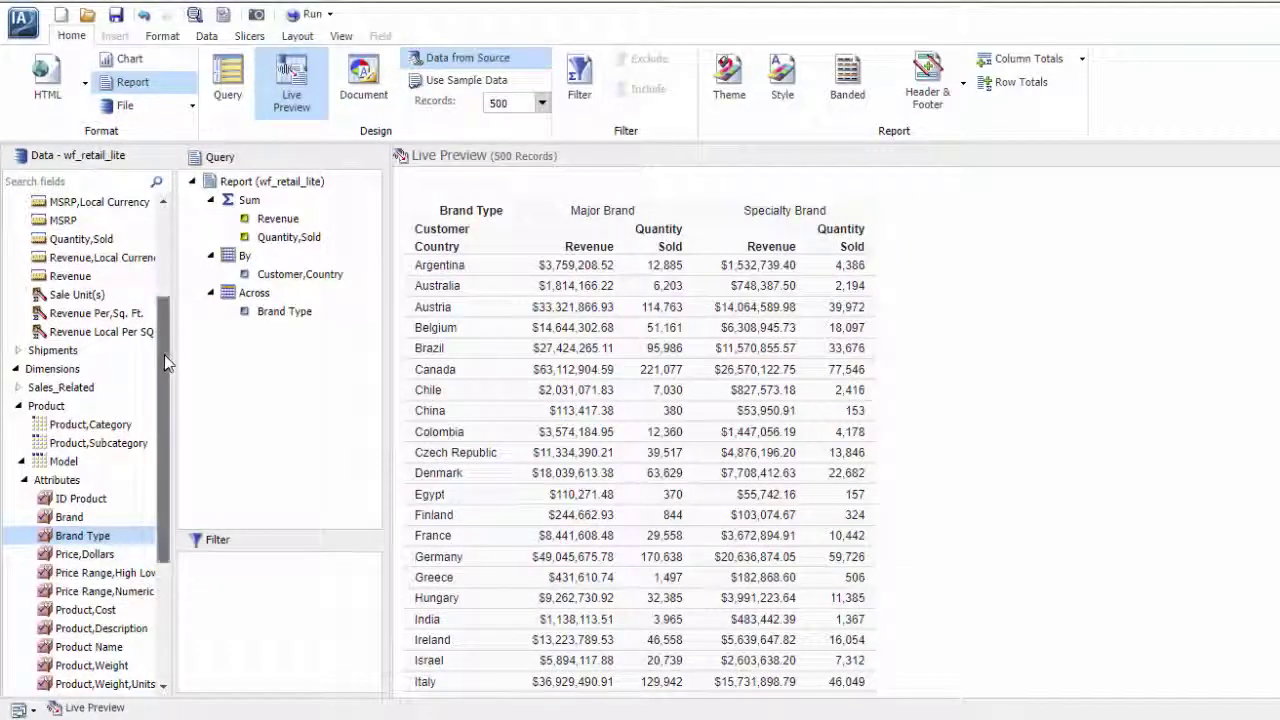
pyautogui.moveTo(162, 358); pyautogui.dragTo(180, 375)
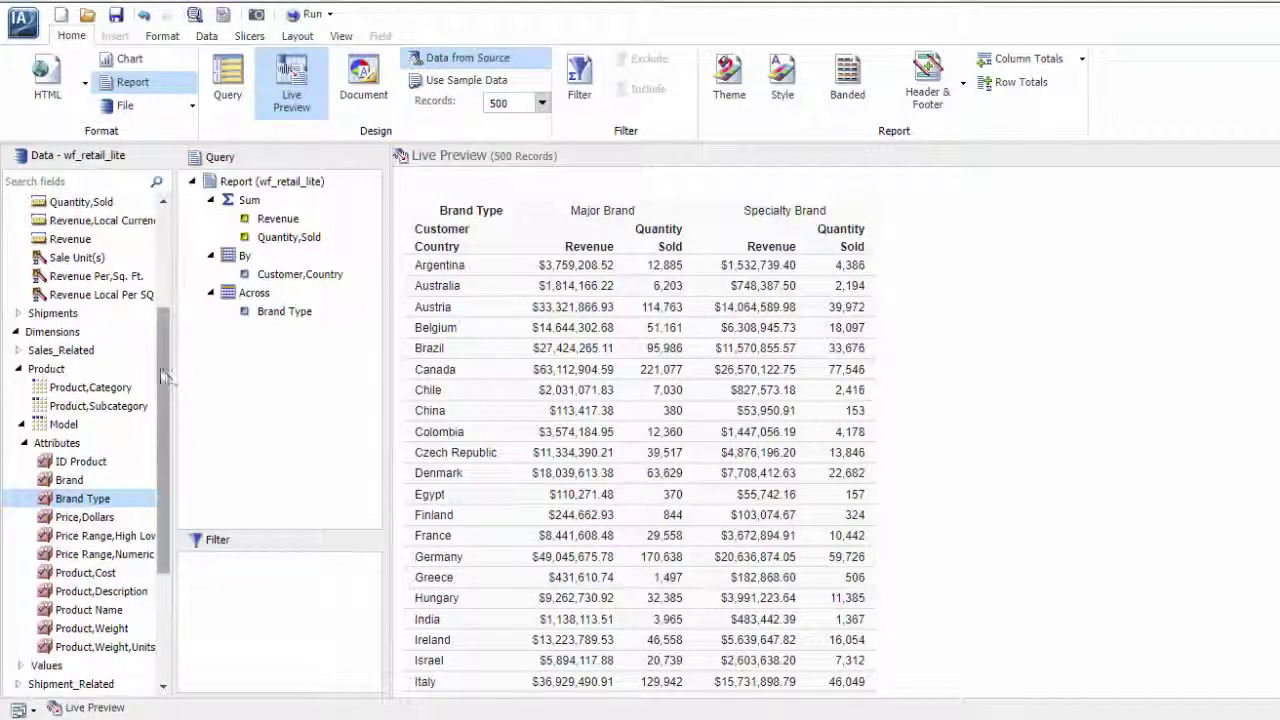
pyautogui.moveTo(62, 393); pyautogui.dragTo(258, 604)
pyautogui.rightClick(82, 391)
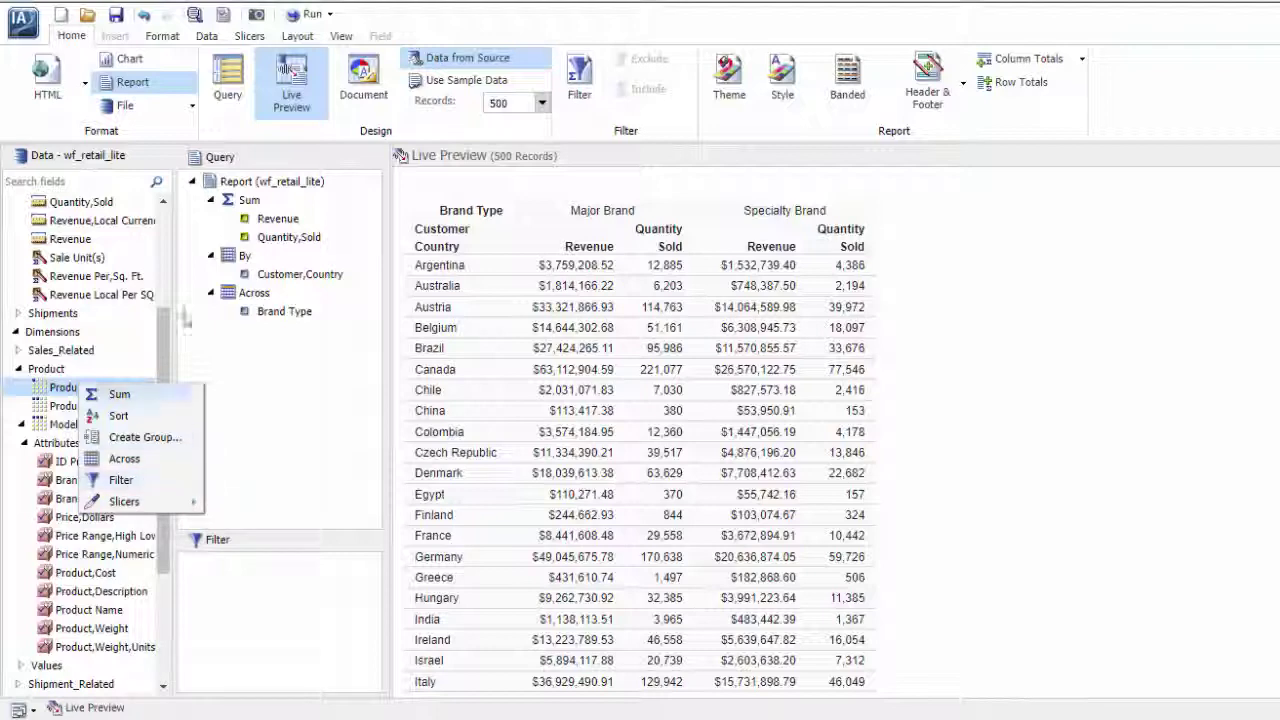
# - Create a filtering condition on the Product,Category field
pyautogui.click(213, 37)
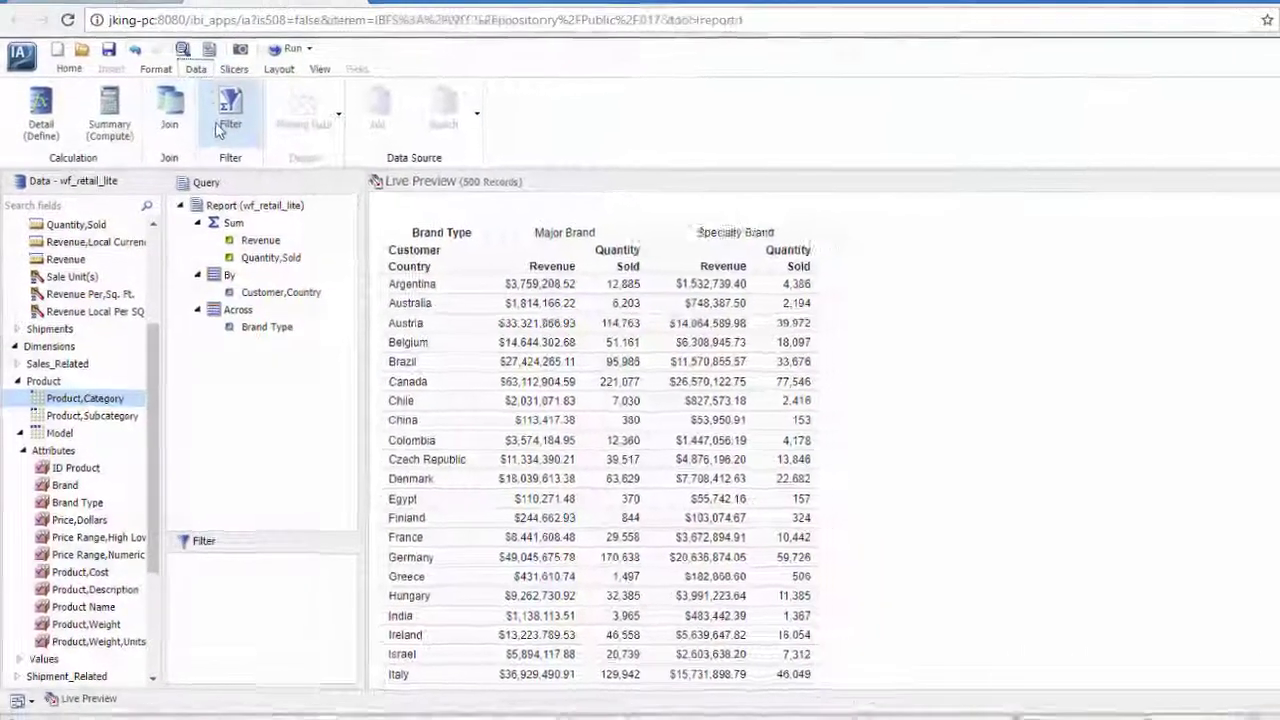
pyautogui.click(222, 120)
pyautogui.doubleClick(477, 277)
pyautogui.click(513, 295)
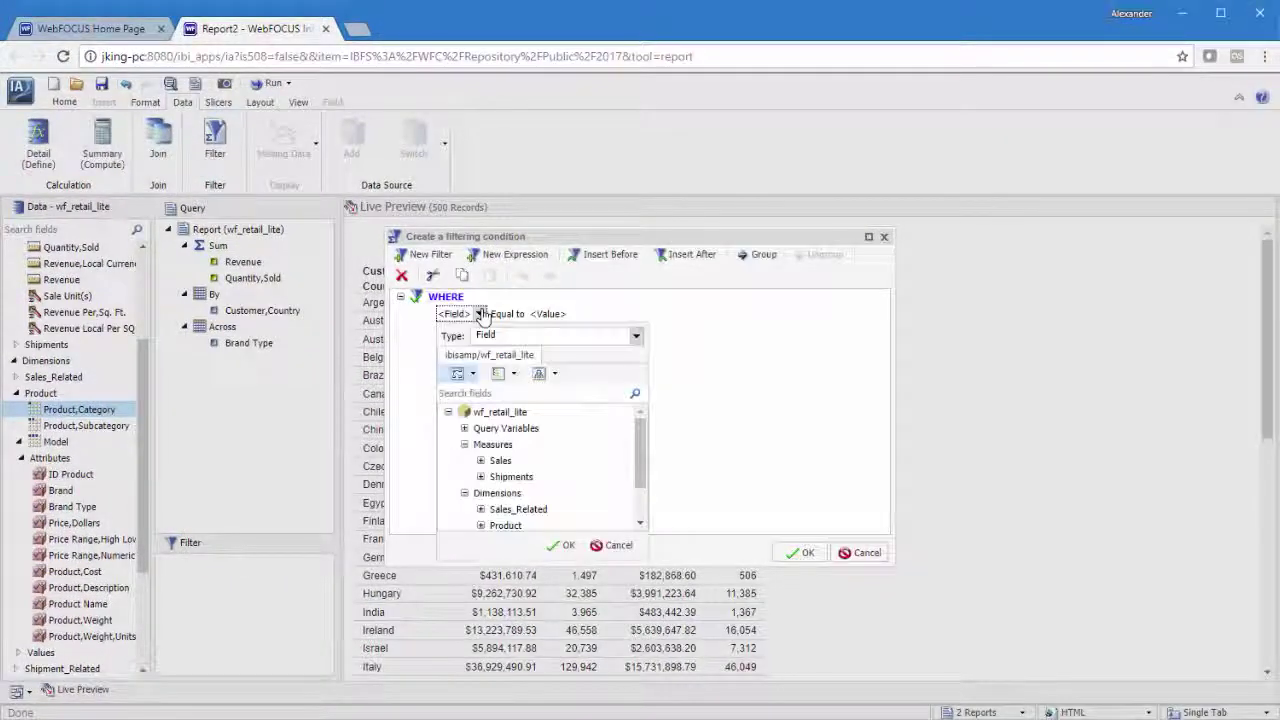
pyautogui.scroll(-2, 519, 535)
pyautogui.click(481, 493)
pyautogui.doubleClick(530, 476)
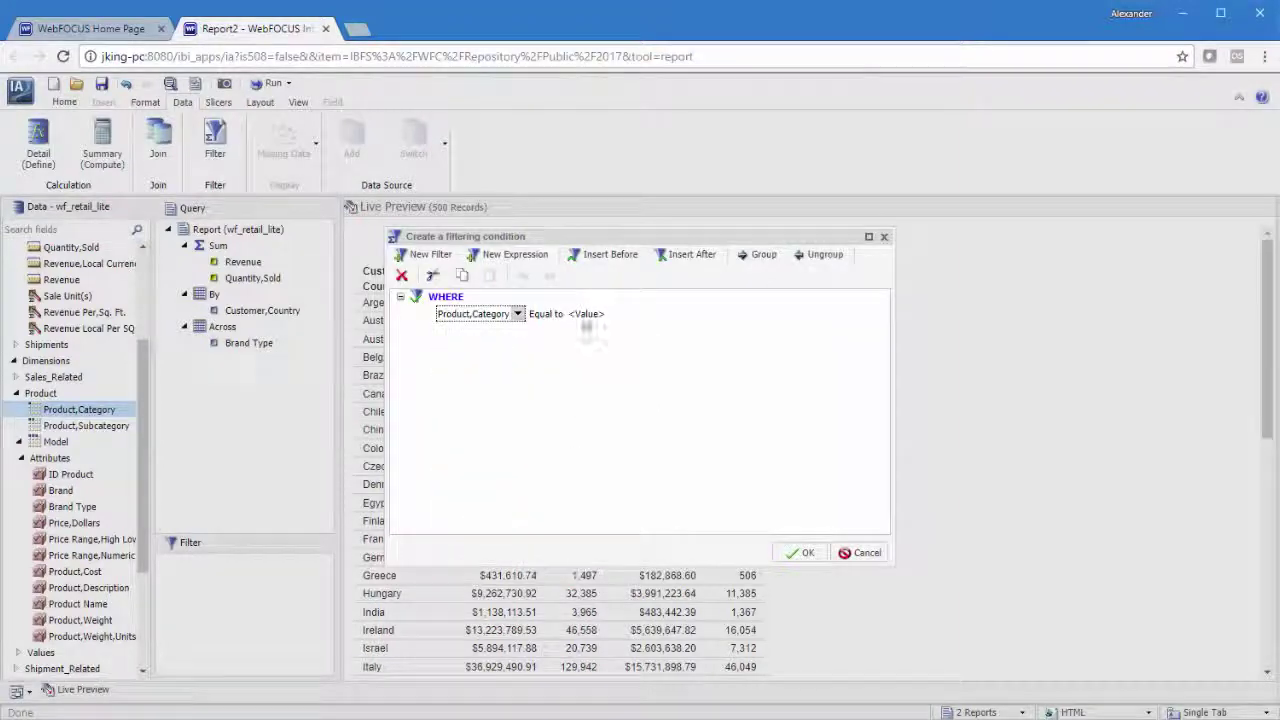
# - Set the condition to equal the constant value Accessories, picked from the retrieved values, and apply the filter
pyautogui.click(597, 314)
pyautogui.click(601, 418)
pyautogui.click(598, 438)
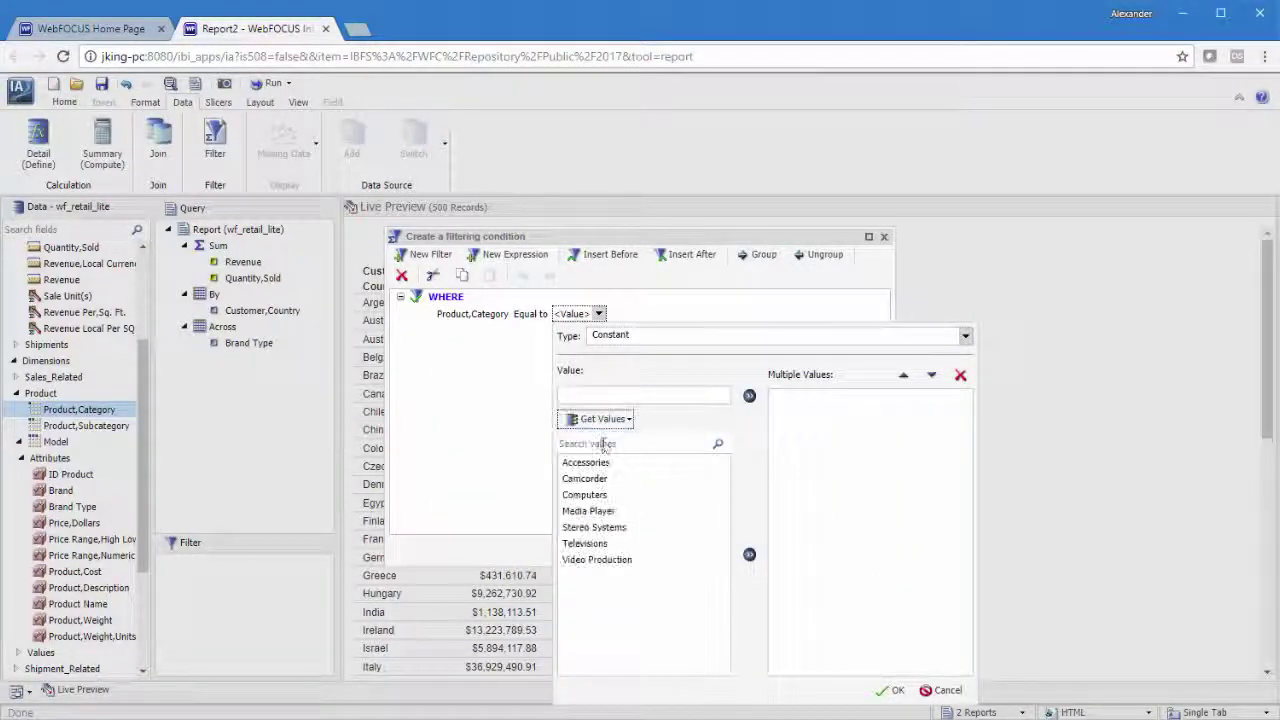
pyautogui.click(888, 690)
pyautogui.click(808, 550)
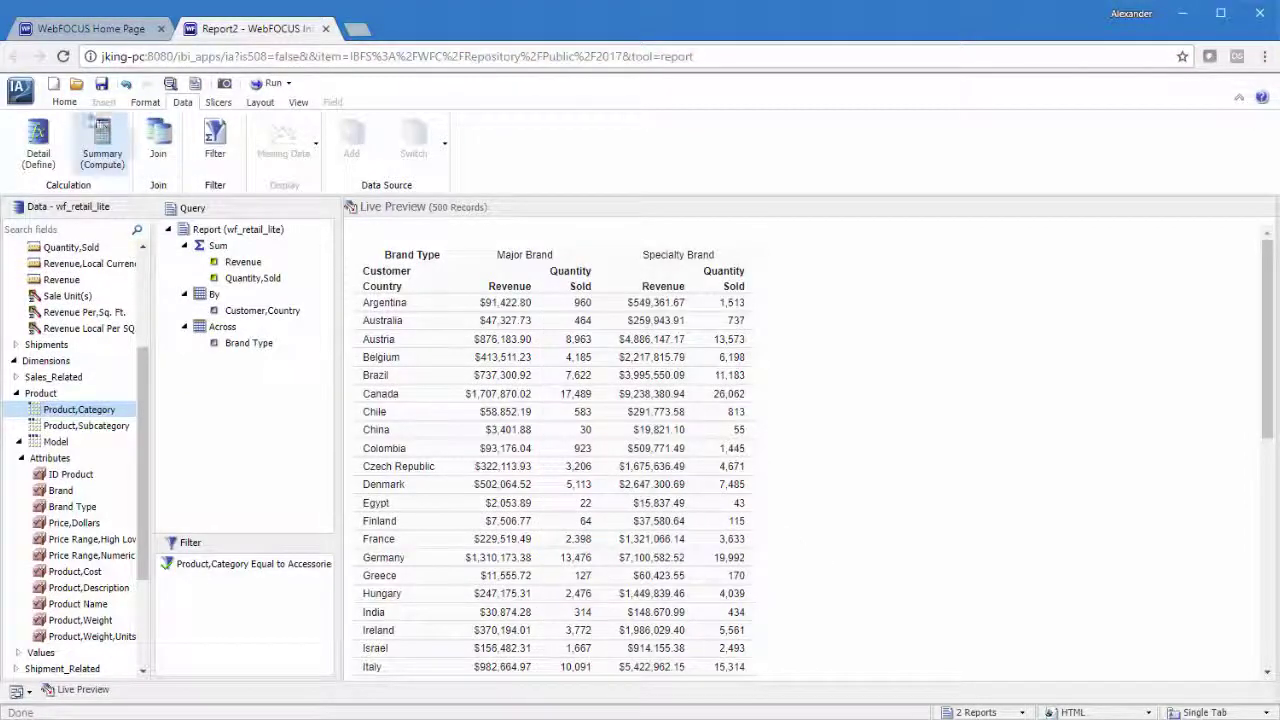
# - Apply banding with a grey colour to alternate rows of the report
pyautogui.click(64, 102)
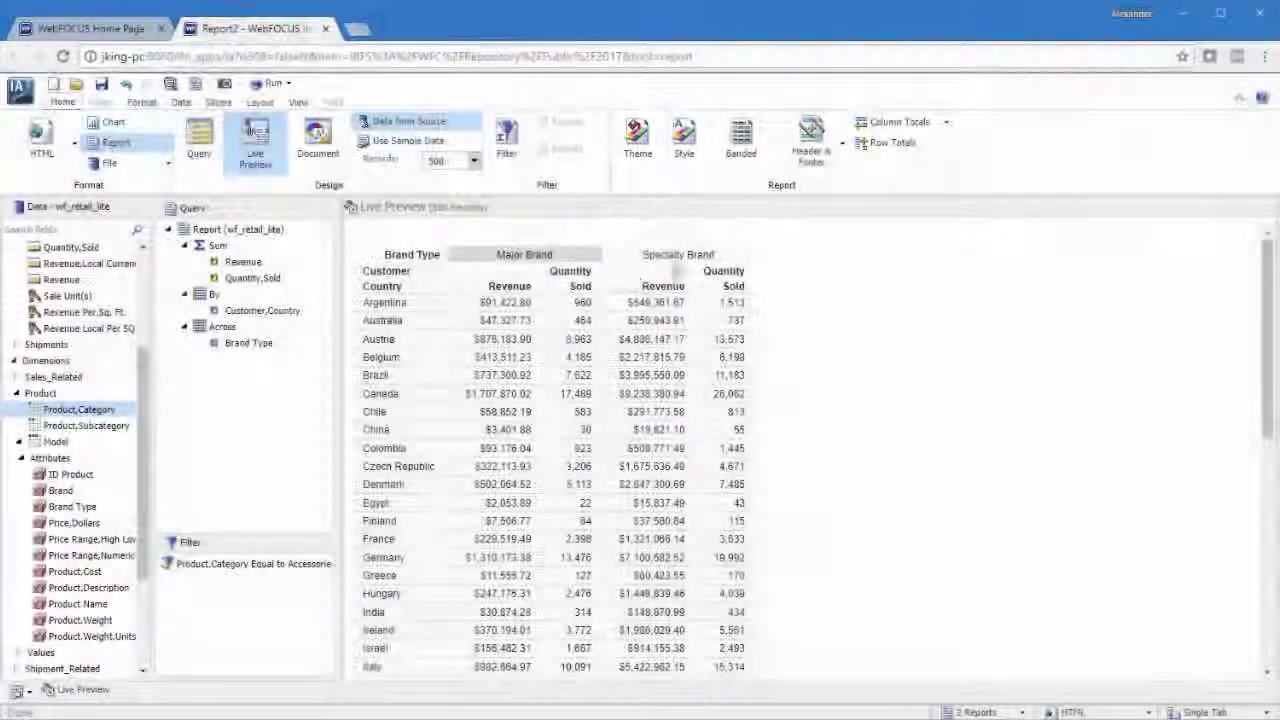
pyautogui.click(741, 150)
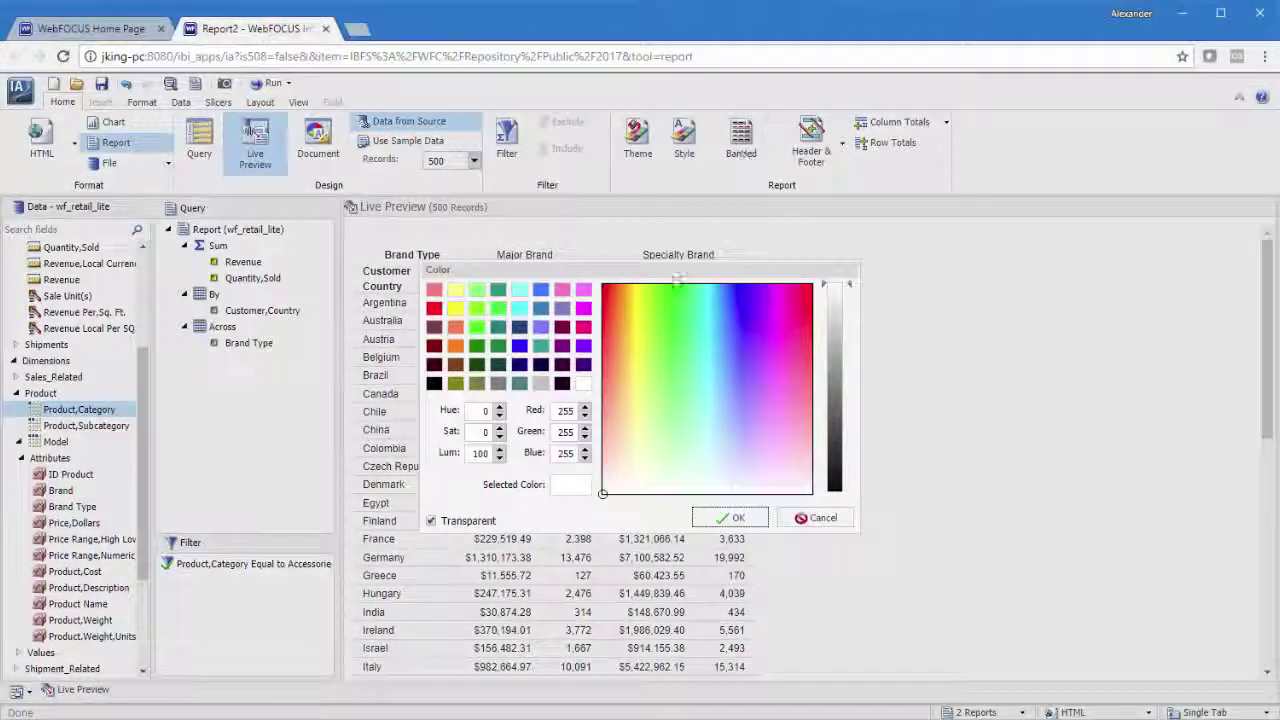
pyautogui.click(532, 386)
pyautogui.click(731, 517)
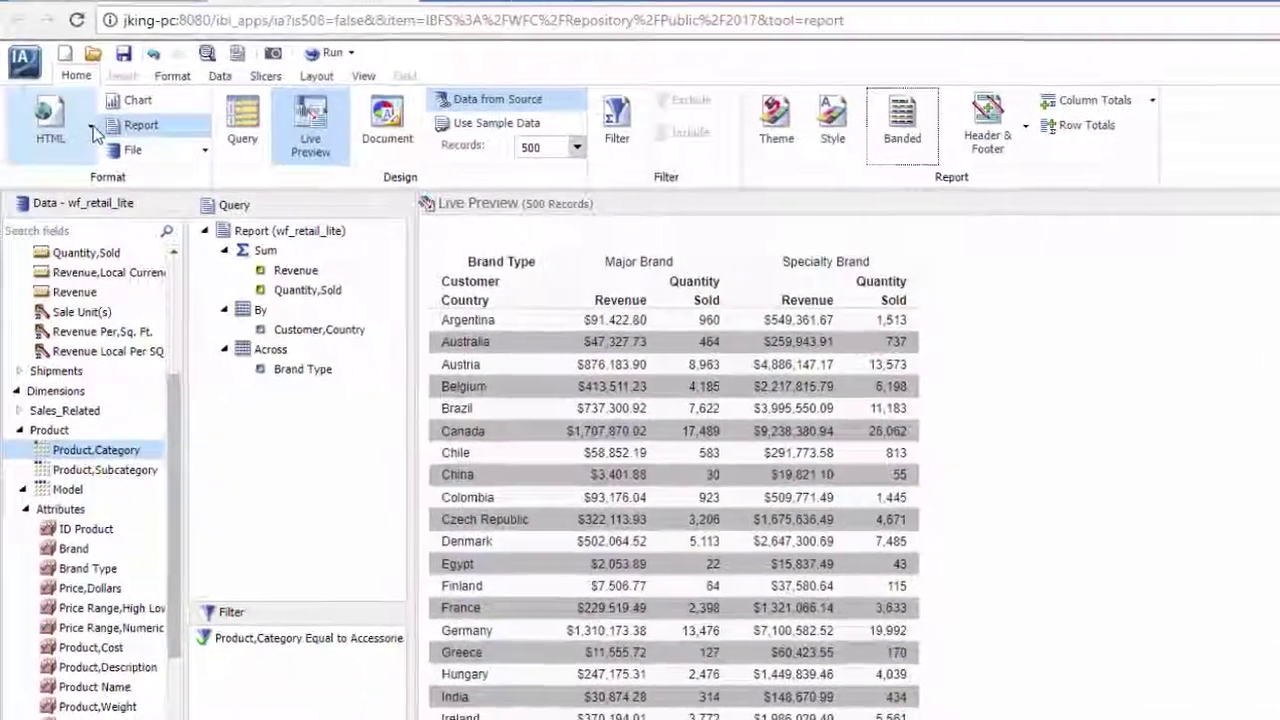
# - Set the output format to Active Report and add the report header "International Sales by Brand Type"
pyautogui.click(75, 146)
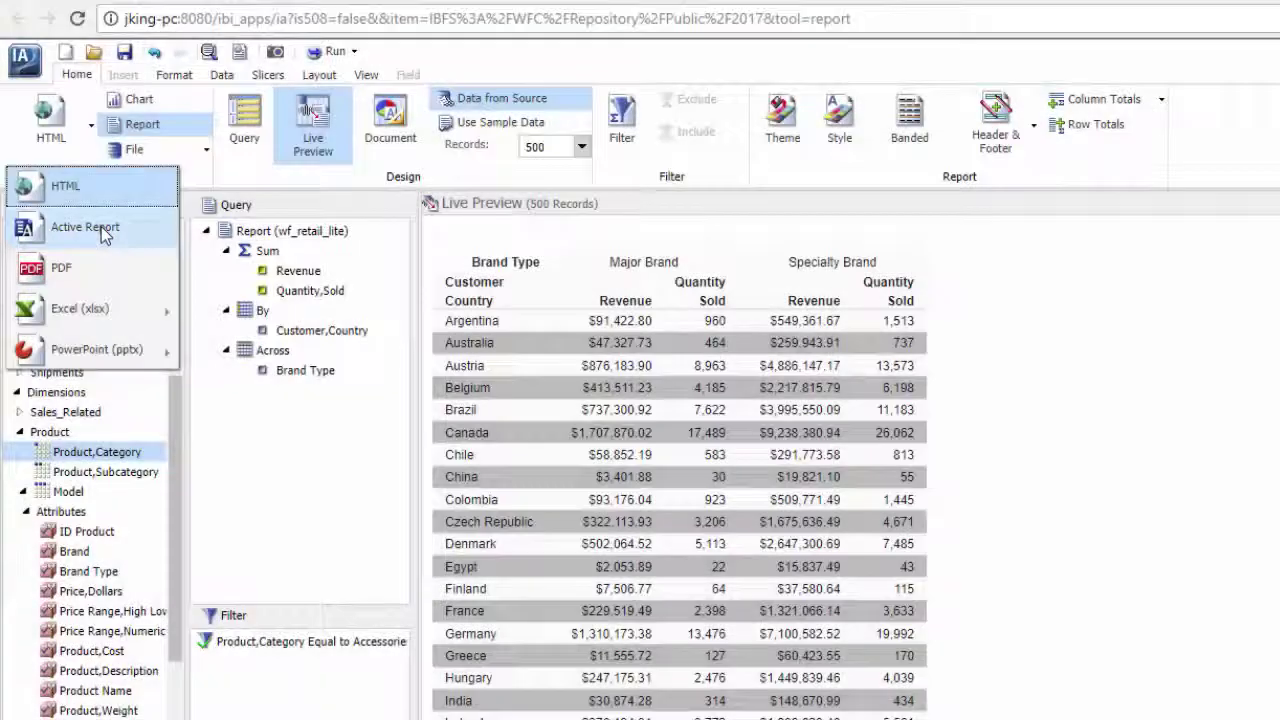
pyautogui.click(101, 226)
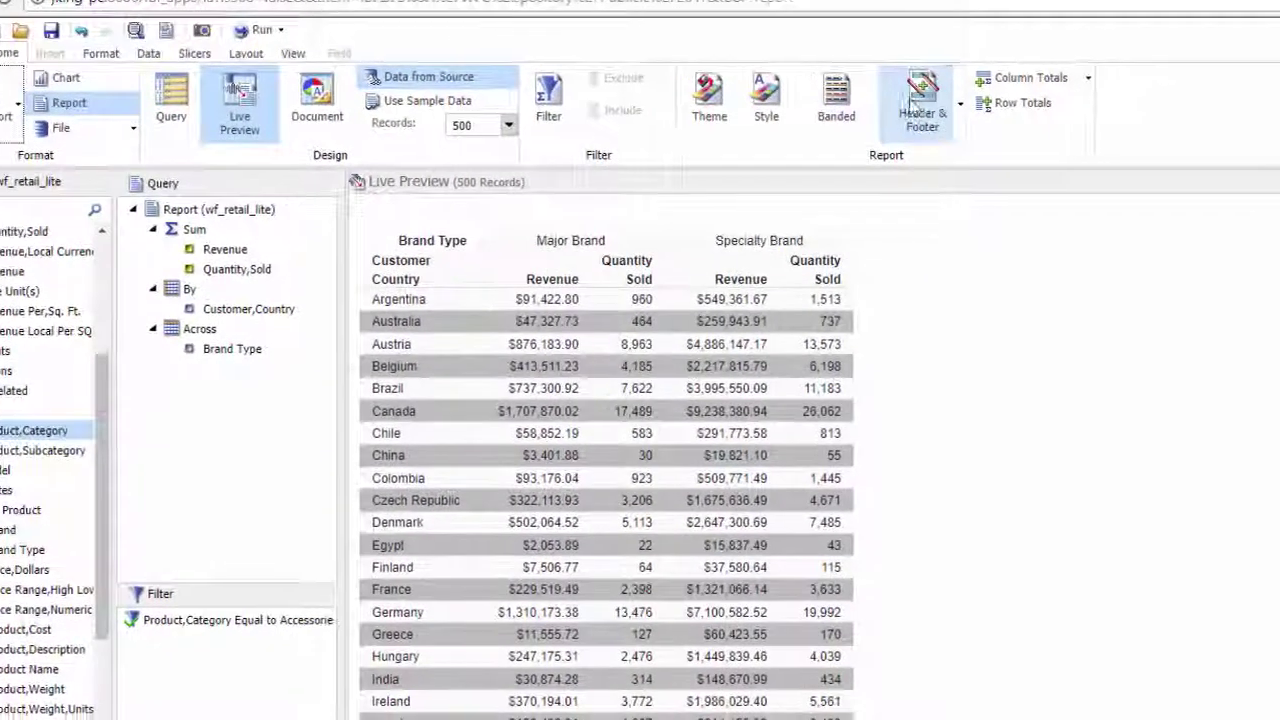
pyautogui.click(992, 122)
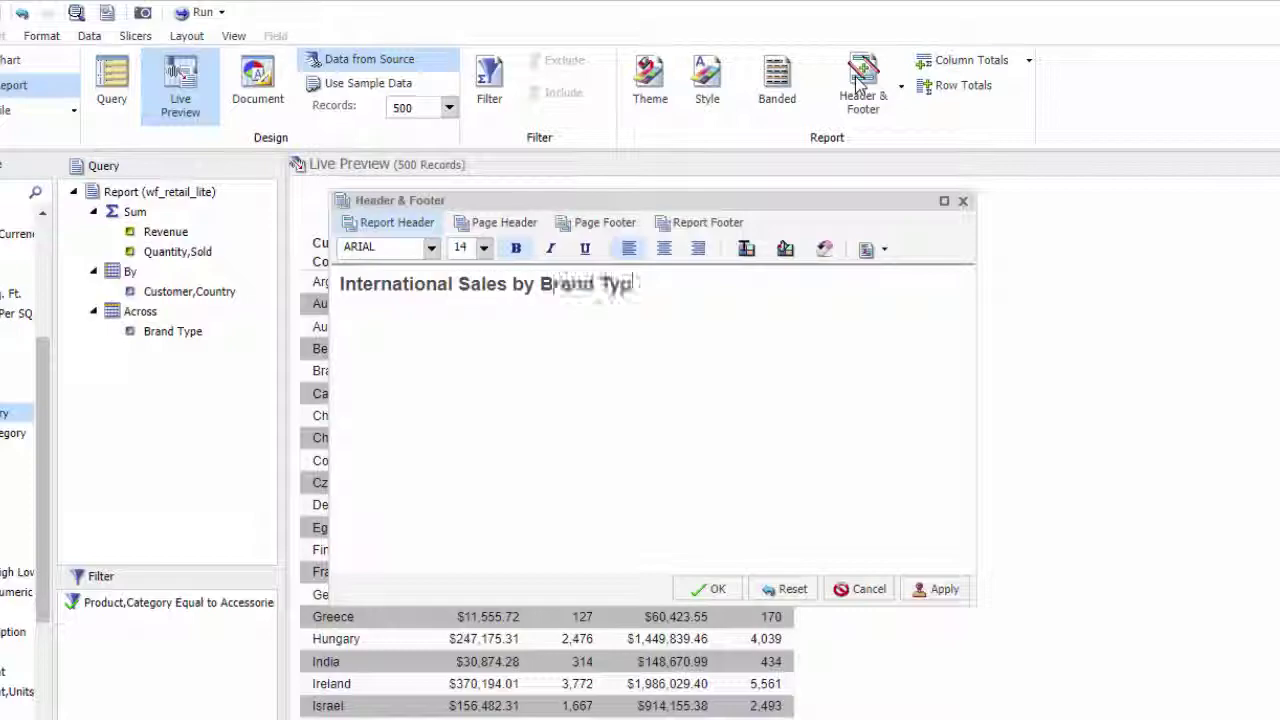
pyautogui.click(710, 591)
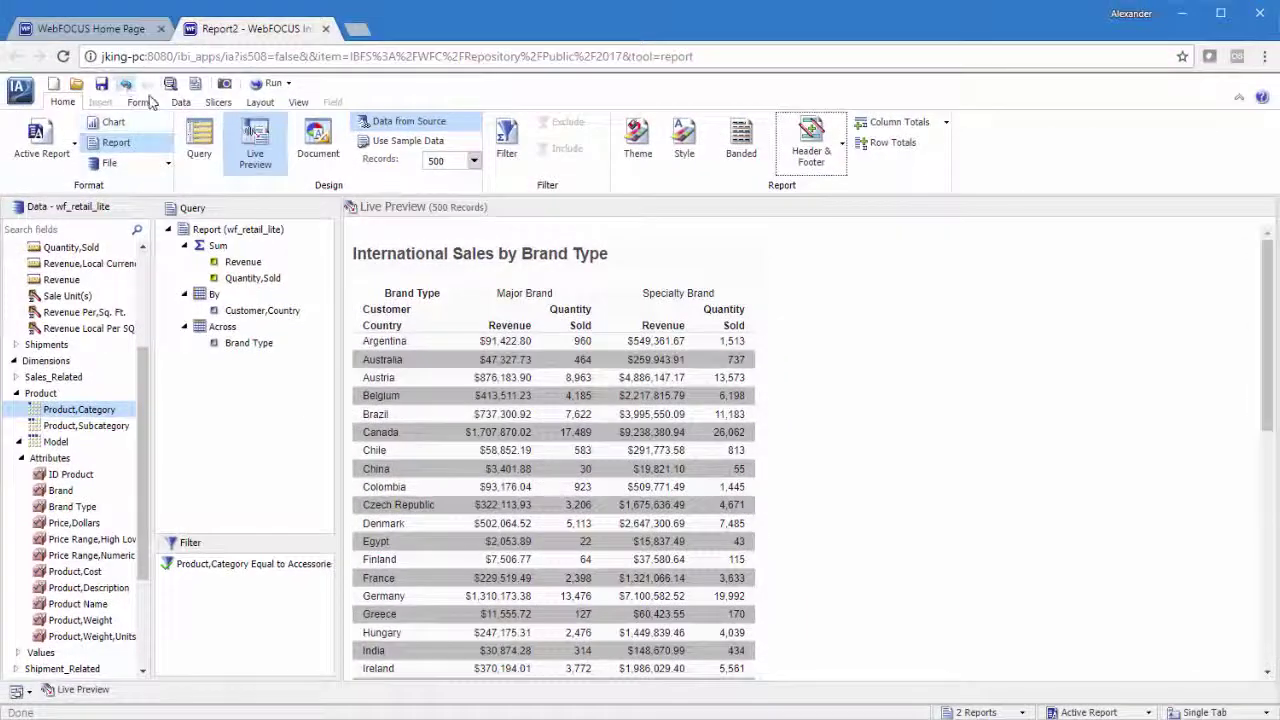
# - Drill down to Product Subcategory in Margin by Product Category, and follow Milan's auto link to Gross Profit by Sale Year in Quantity Sold By Stores
pyautogui.click(145, 102)
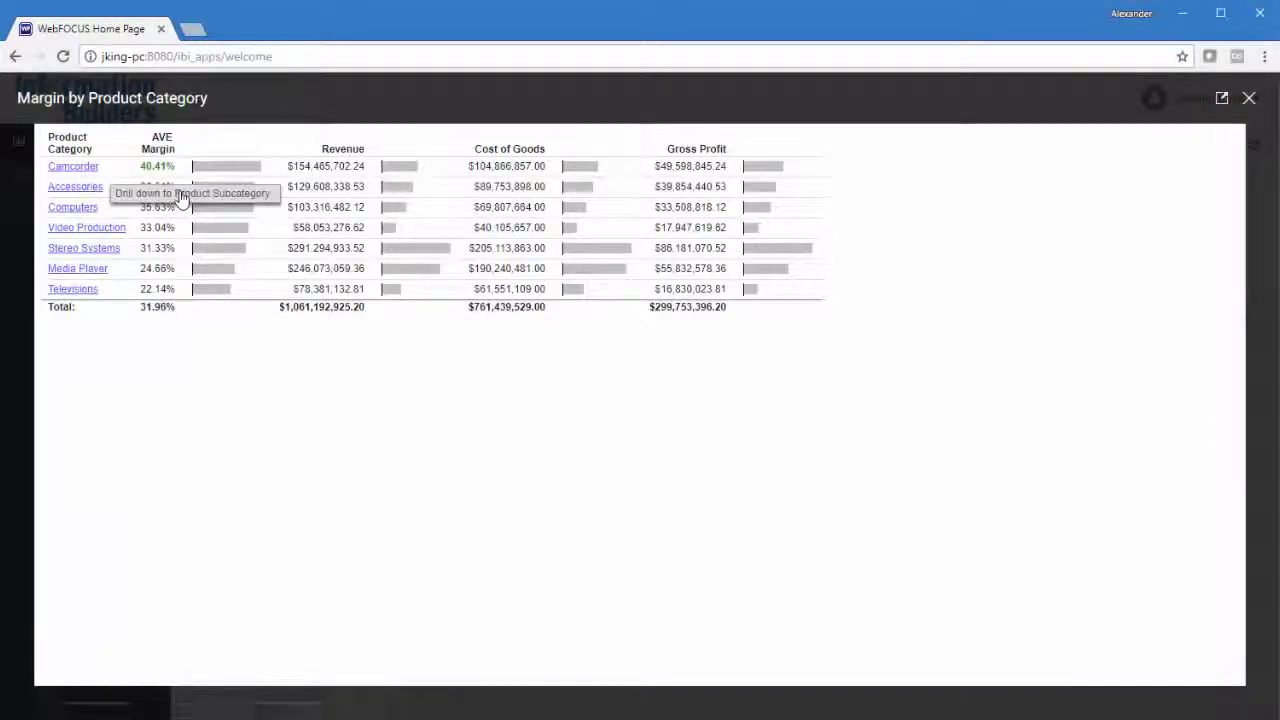
pyautogui.click(147, 190)
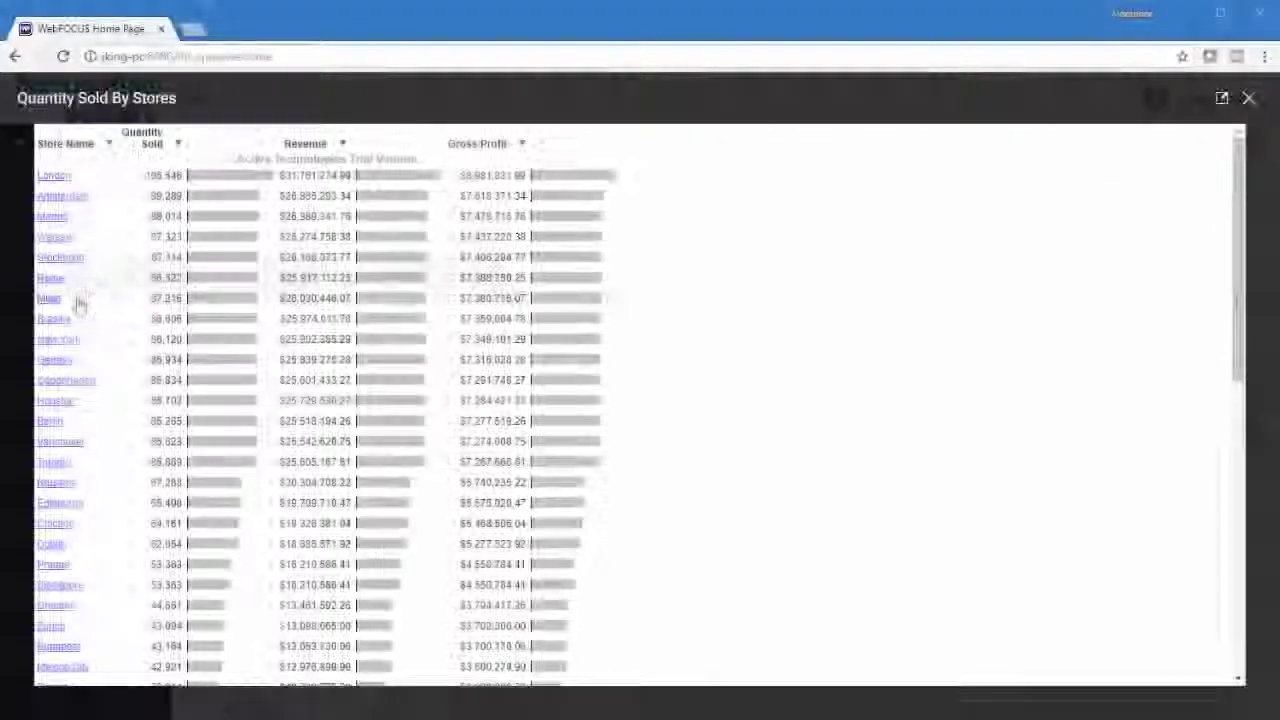
pyautogui.click(50, 300)
pyautogui.moveTo(108, 318)
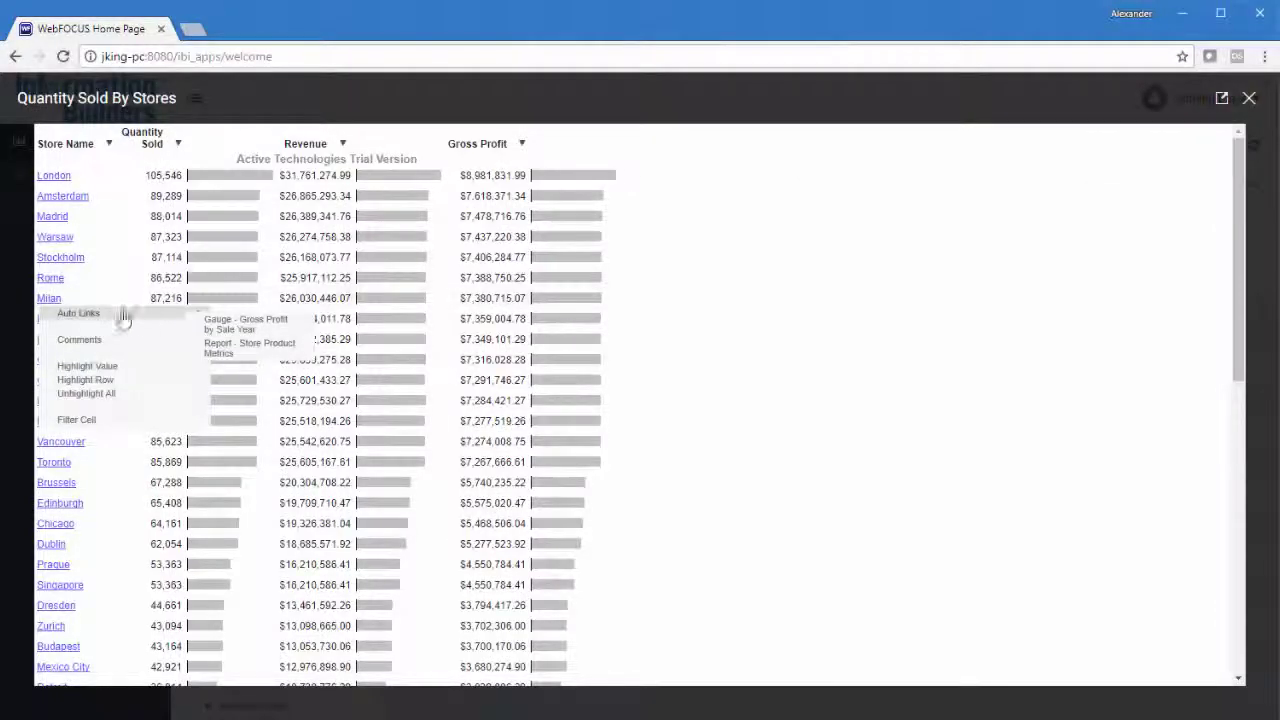
pyautogui.click(231, 322)
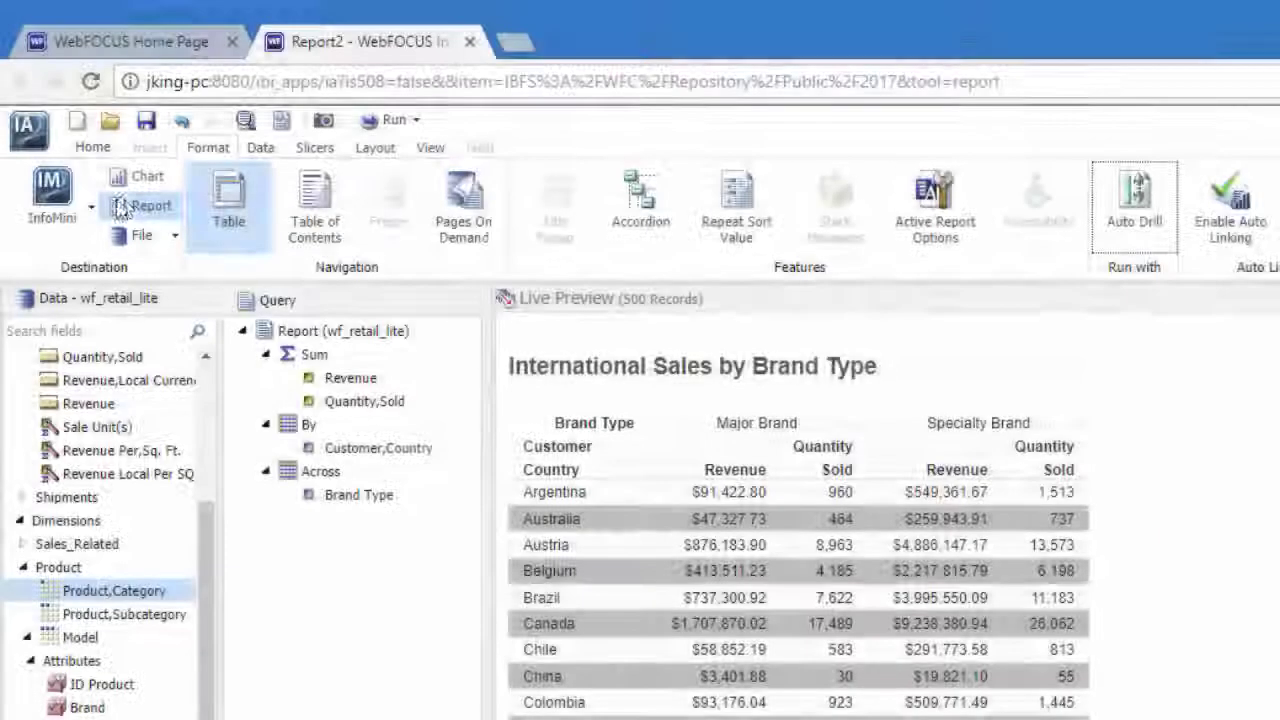
pyautogui.click(91, 207)
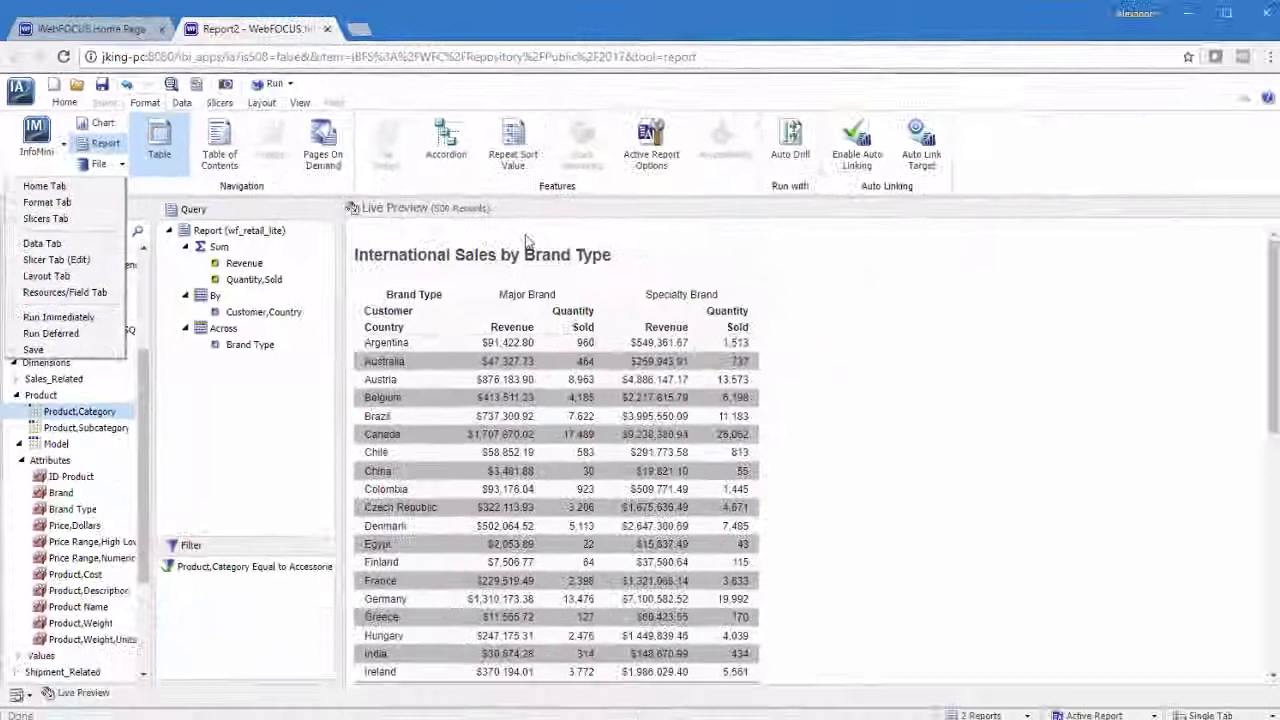
pyautogui.click(733, 334)
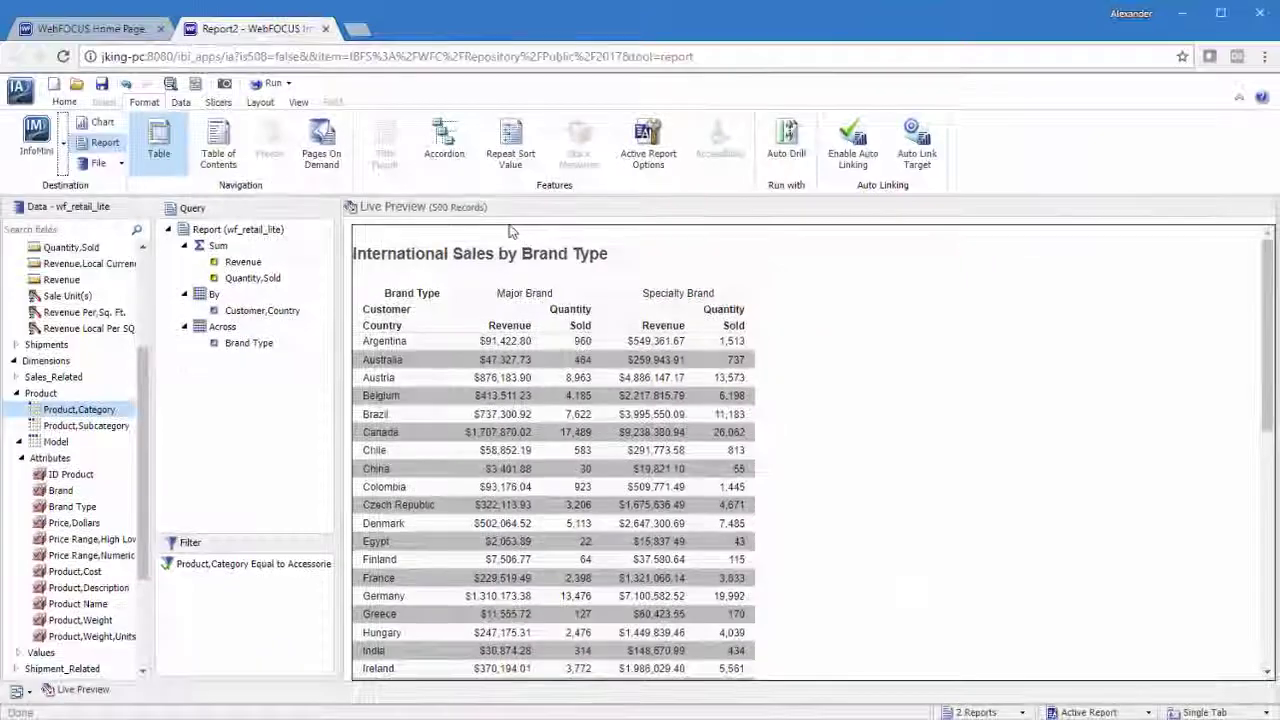
# - Add Sale,Month from the Transaction Date, Simple dimension as a slicer in Group 1
pyautogui.click(220, 103)
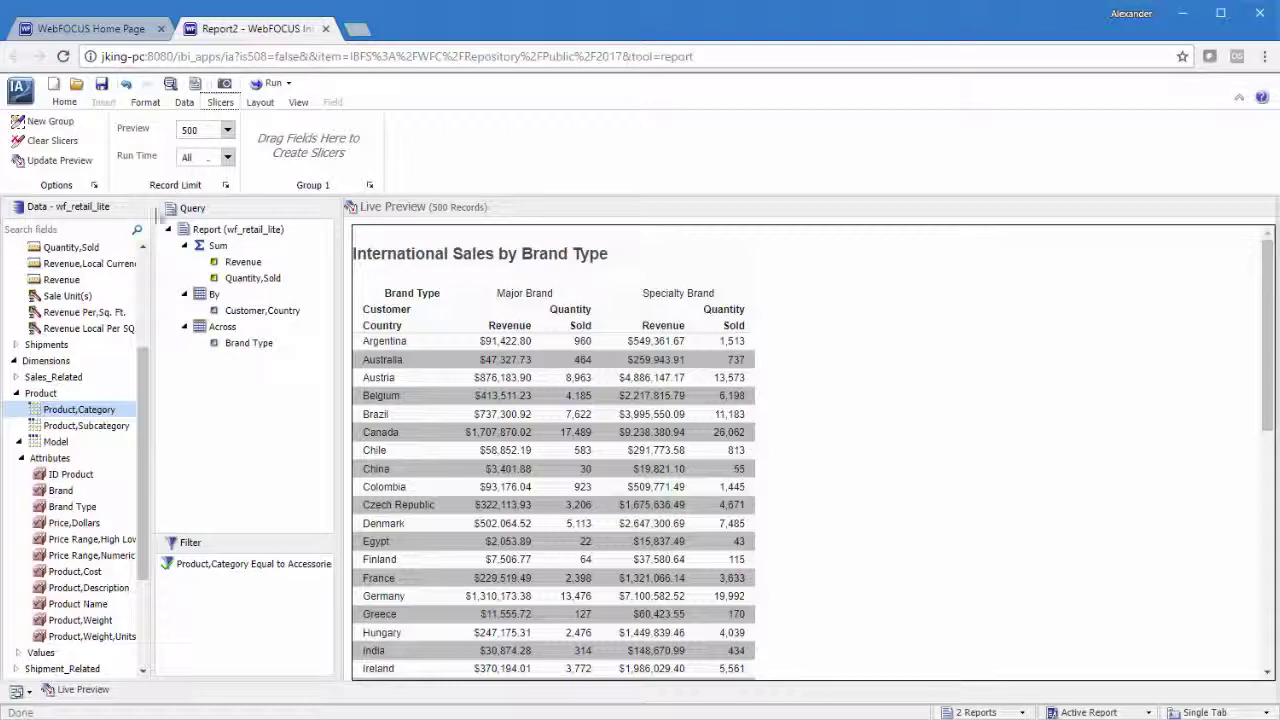
pyautogui.click(15, 376)
pyautogui.click(18, 393)
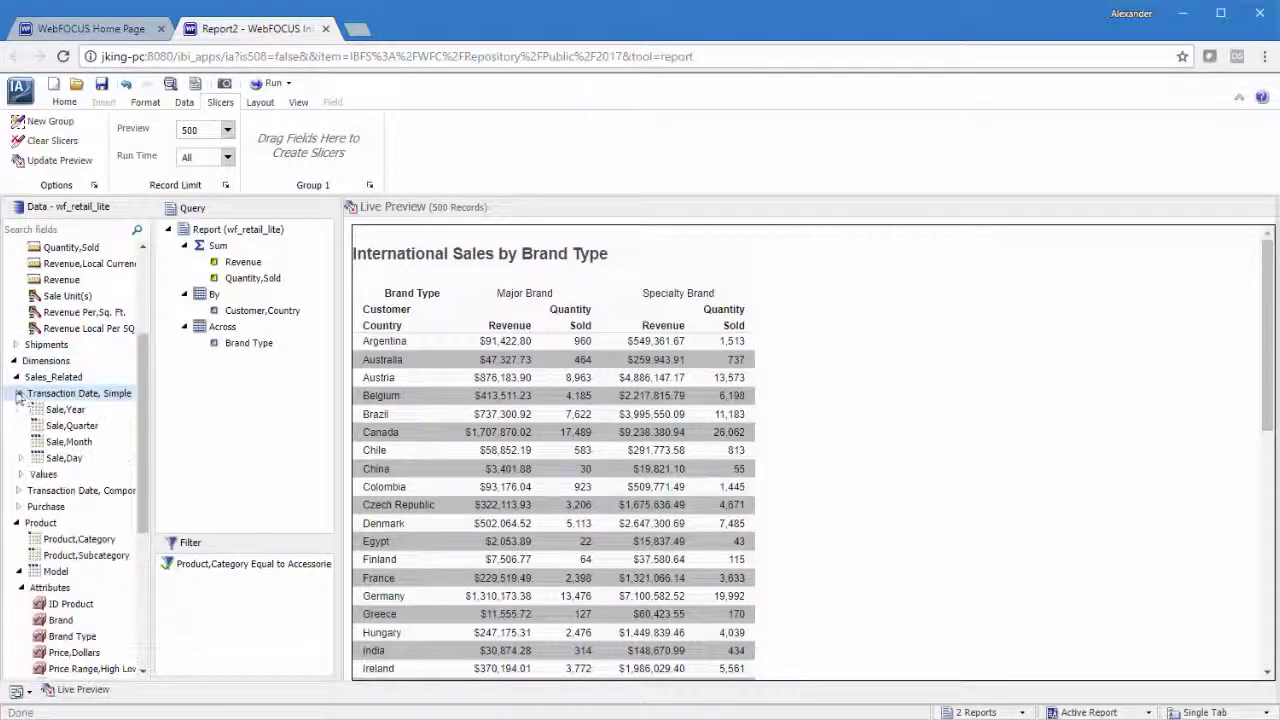
pyautogui.moveTo(68, 441); pyautogui.dragTo(308, 156)
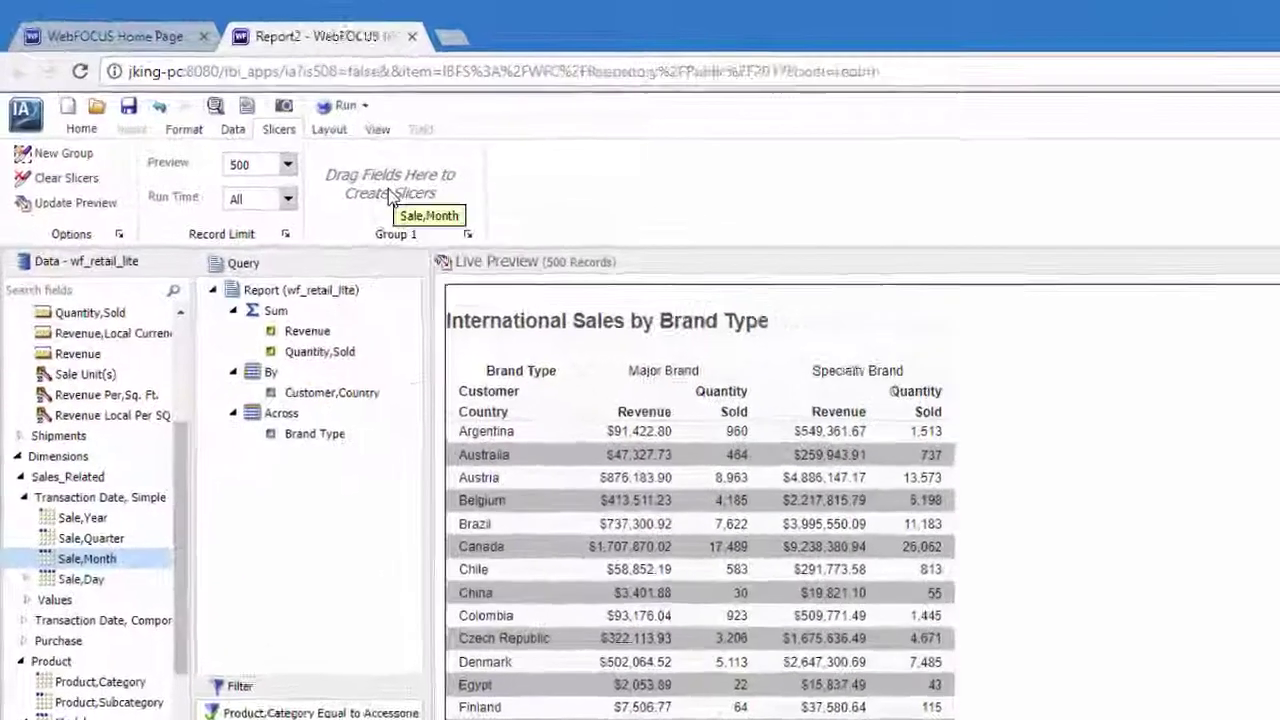
# - Set the Sale,Month slicer to 8 and update the report preview
pyautogui.moveTo(390, 197); pyautogui.dragTo(391, 193)
pyautogui.click(440, 183)
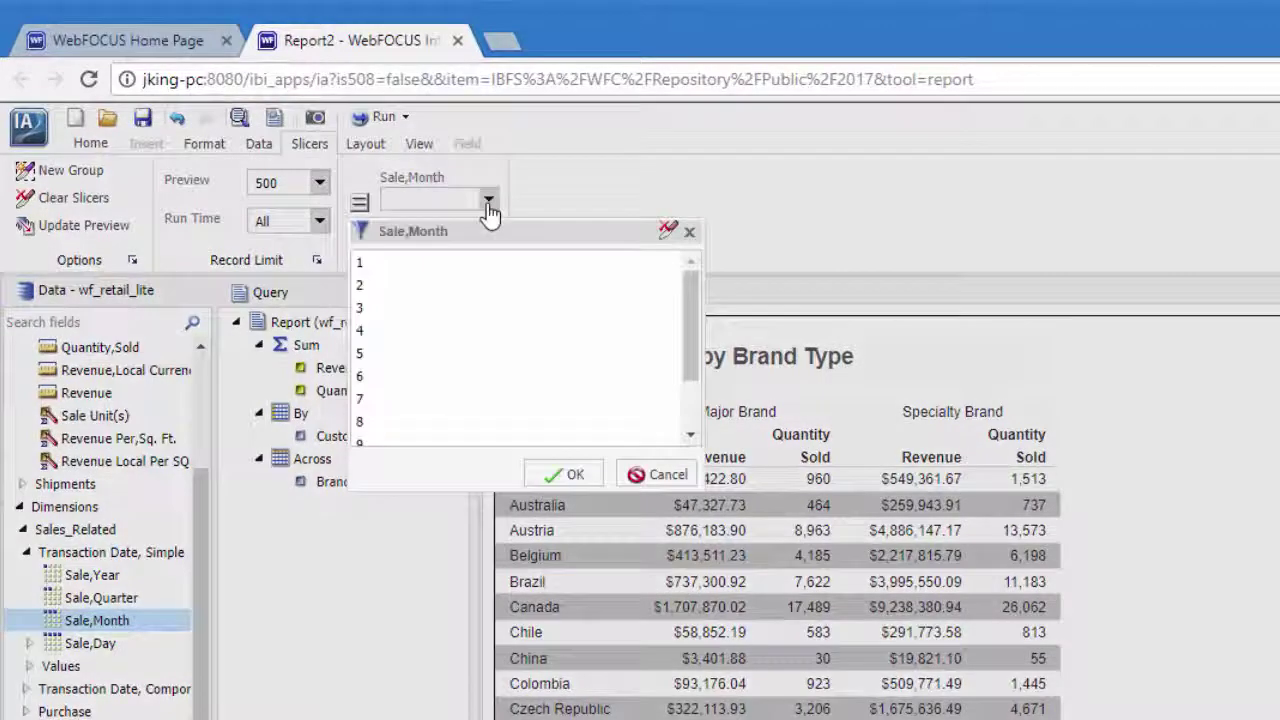
pyautogui.click(466, 421)
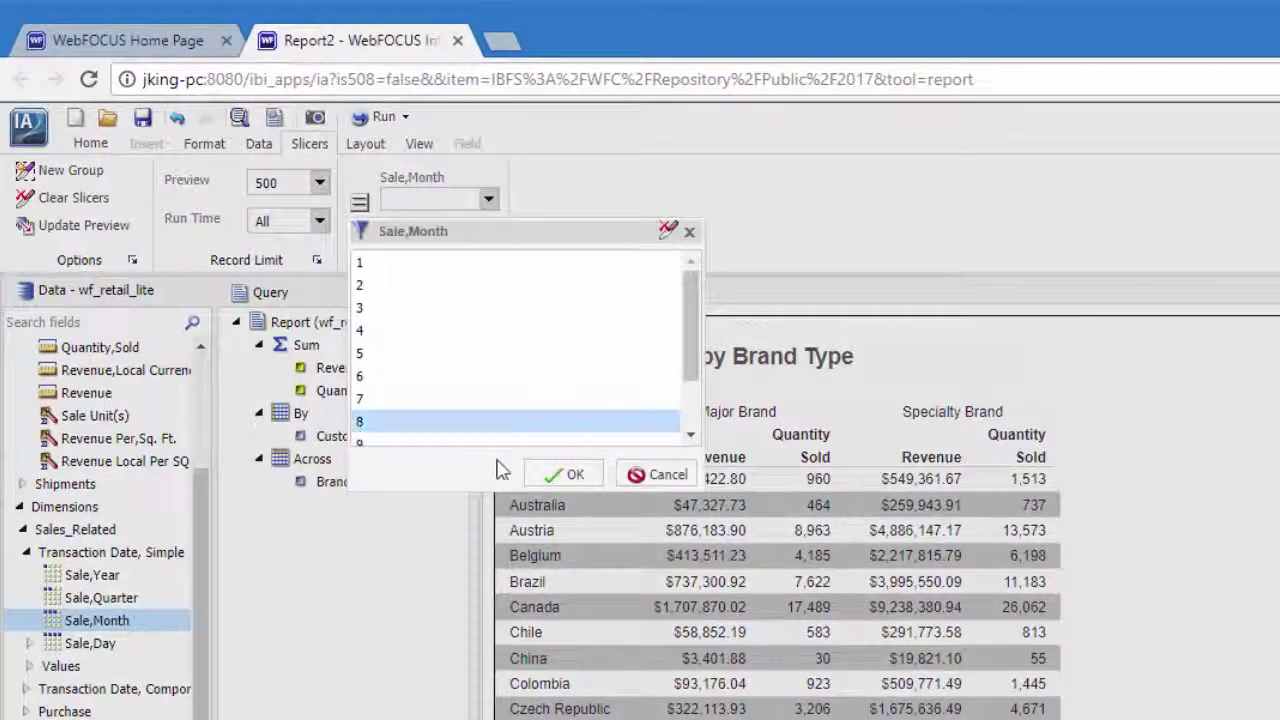
pyautogui.click(548, 478)
pyautogui.click(50, 226)
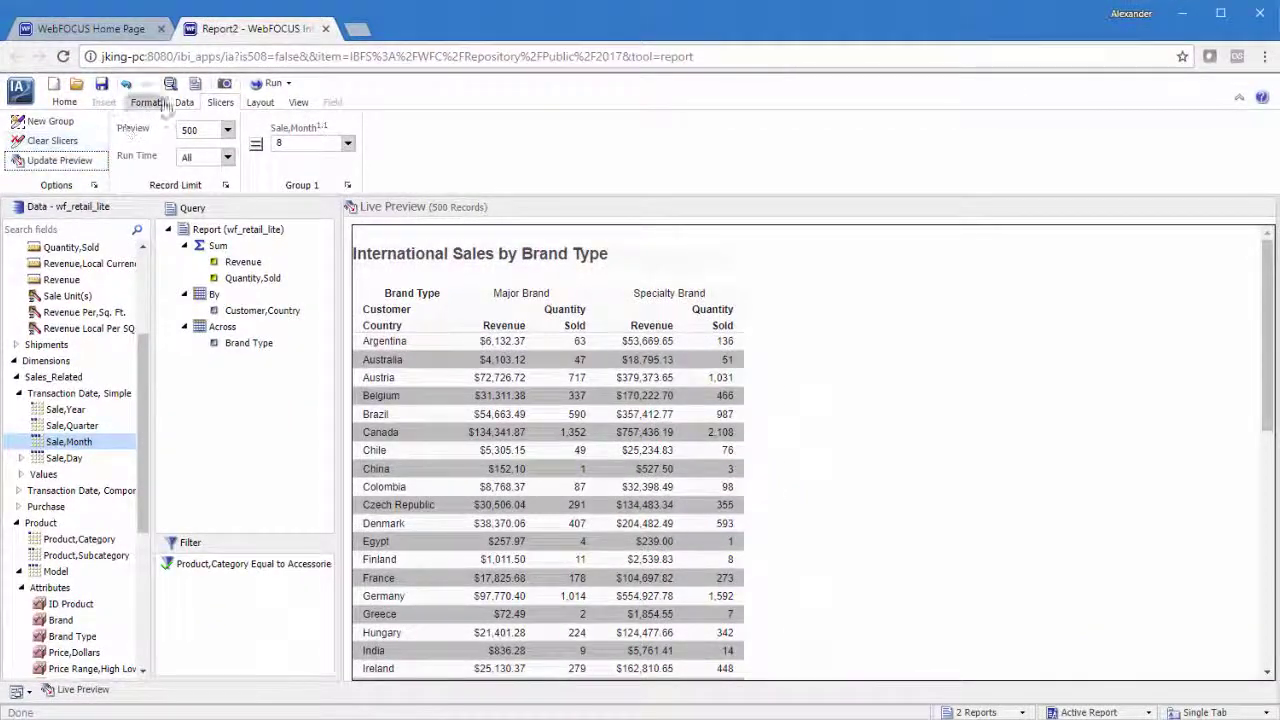
pyautogui.click(183, 104)
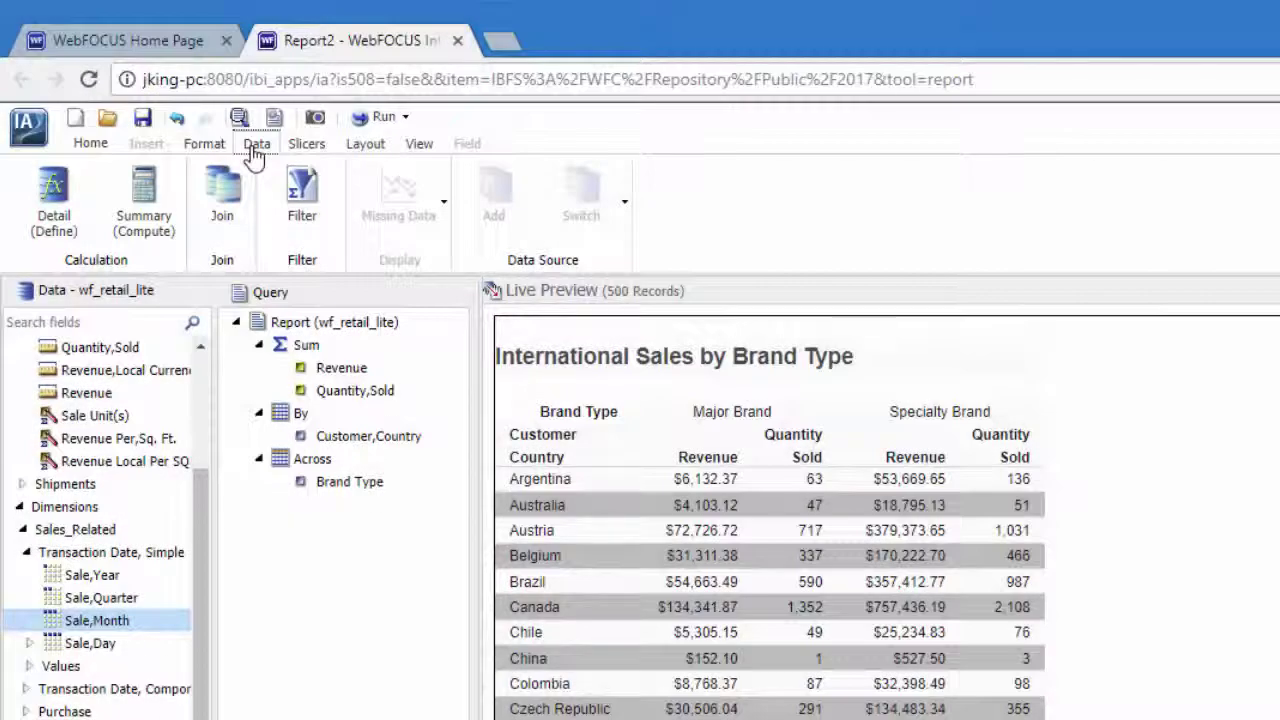
pyautogui.click(370, 146)
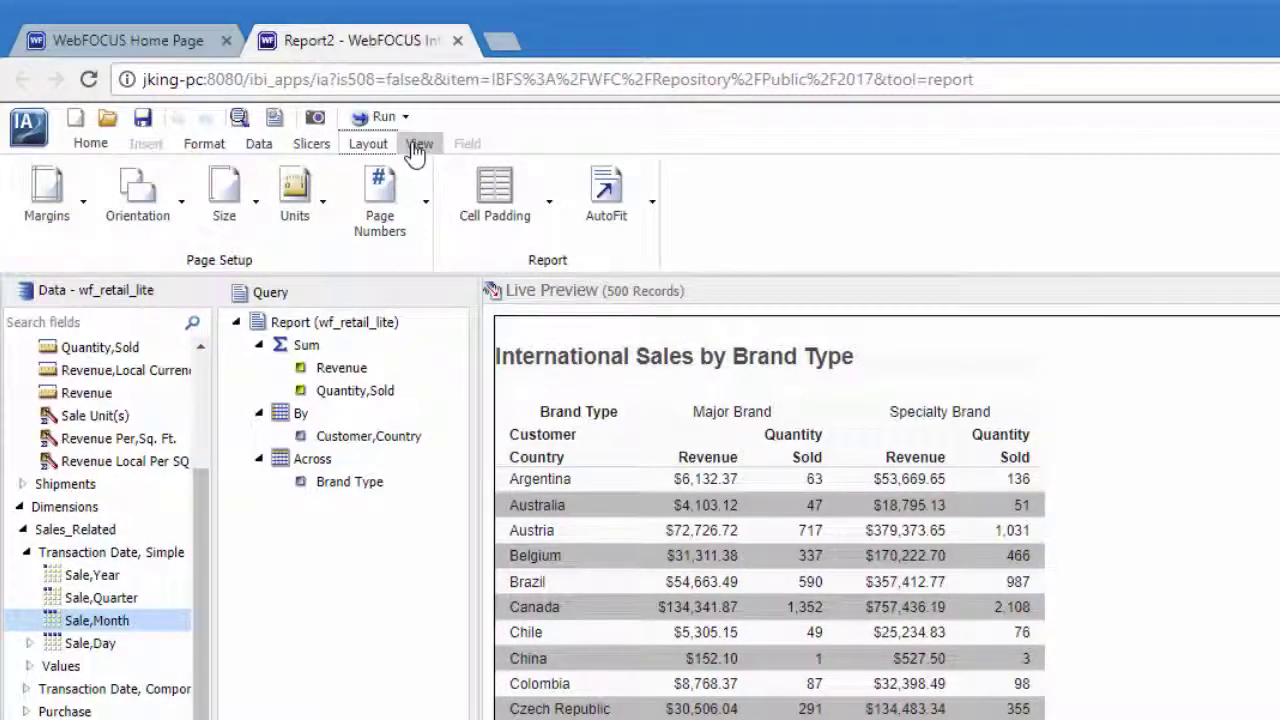
pyautogui.click(417, 147)
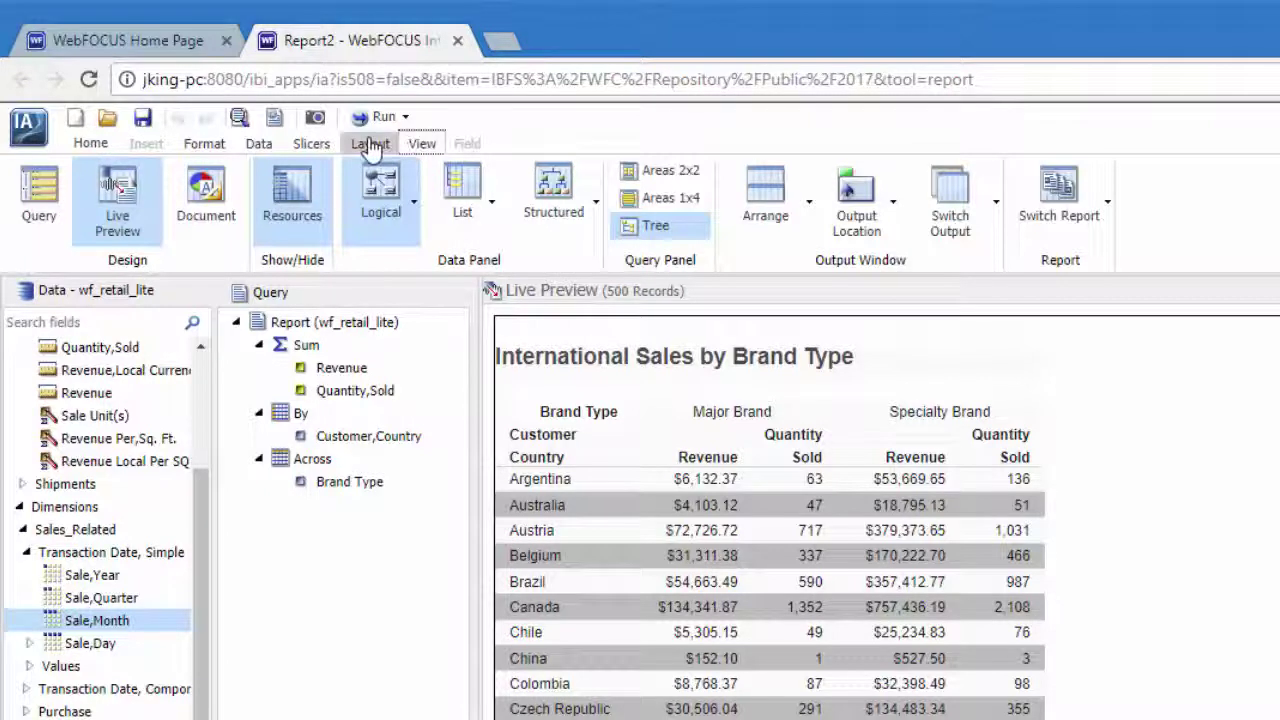
# - Set the report's AutoFit option to Report in the page layout settings
pyautogui.click(369, 146)
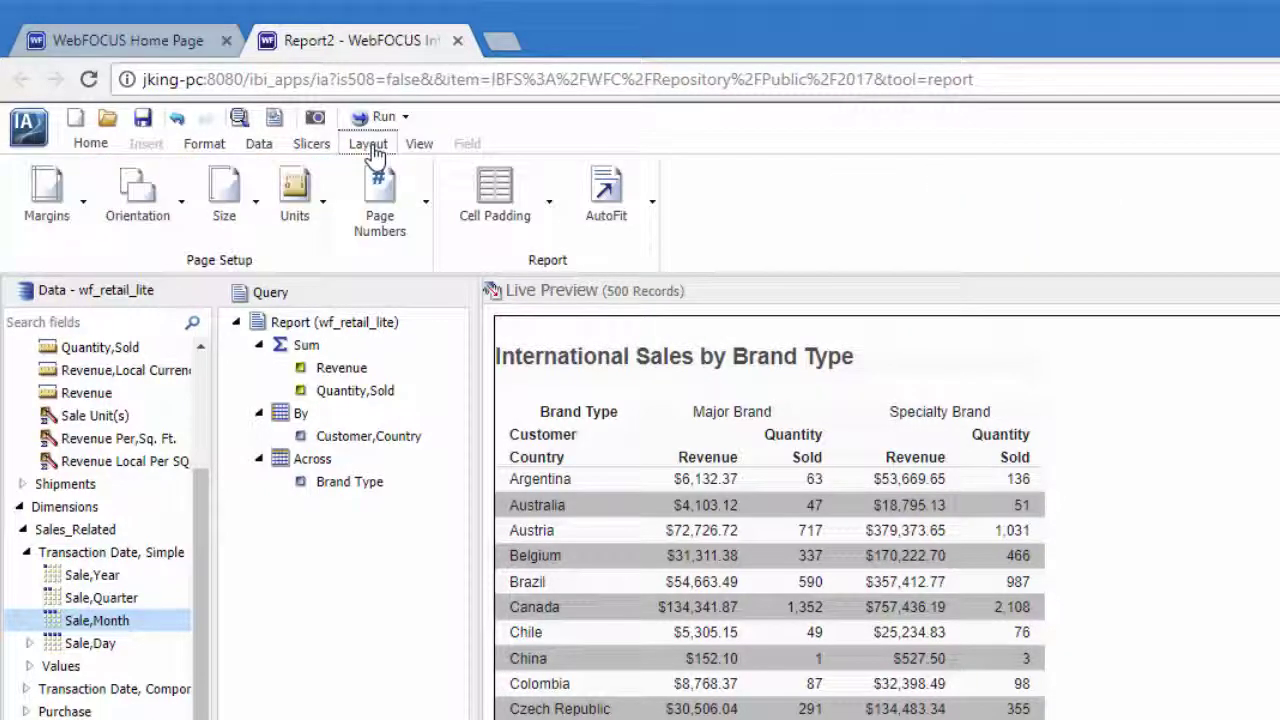
pyautogui.click(652, 204)
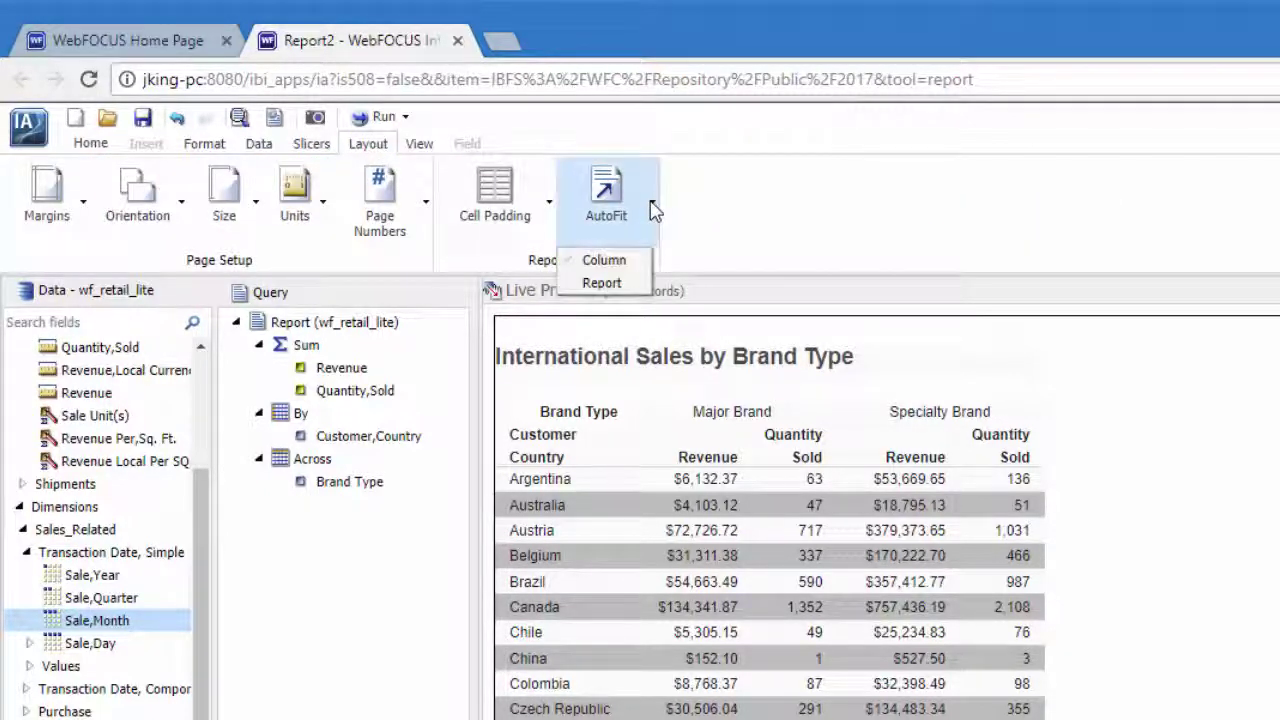
pyautogui.click(603, 283)
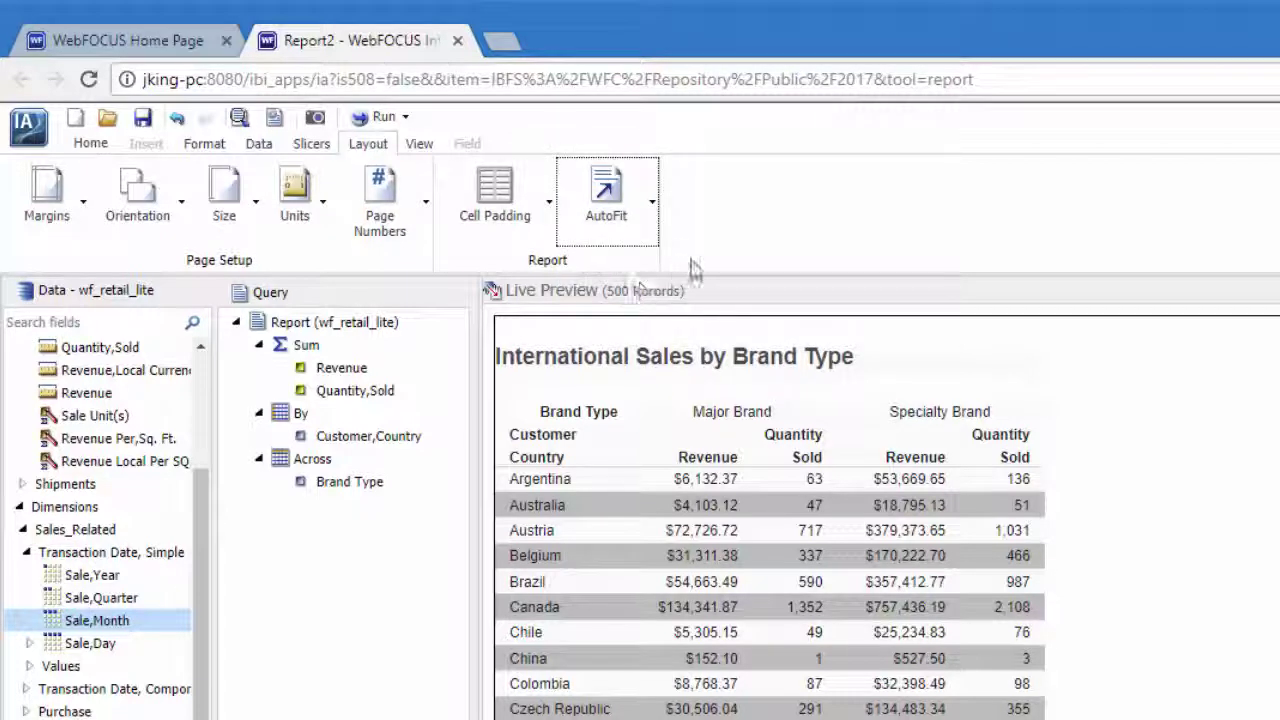
pyautogui.click(653, 203)
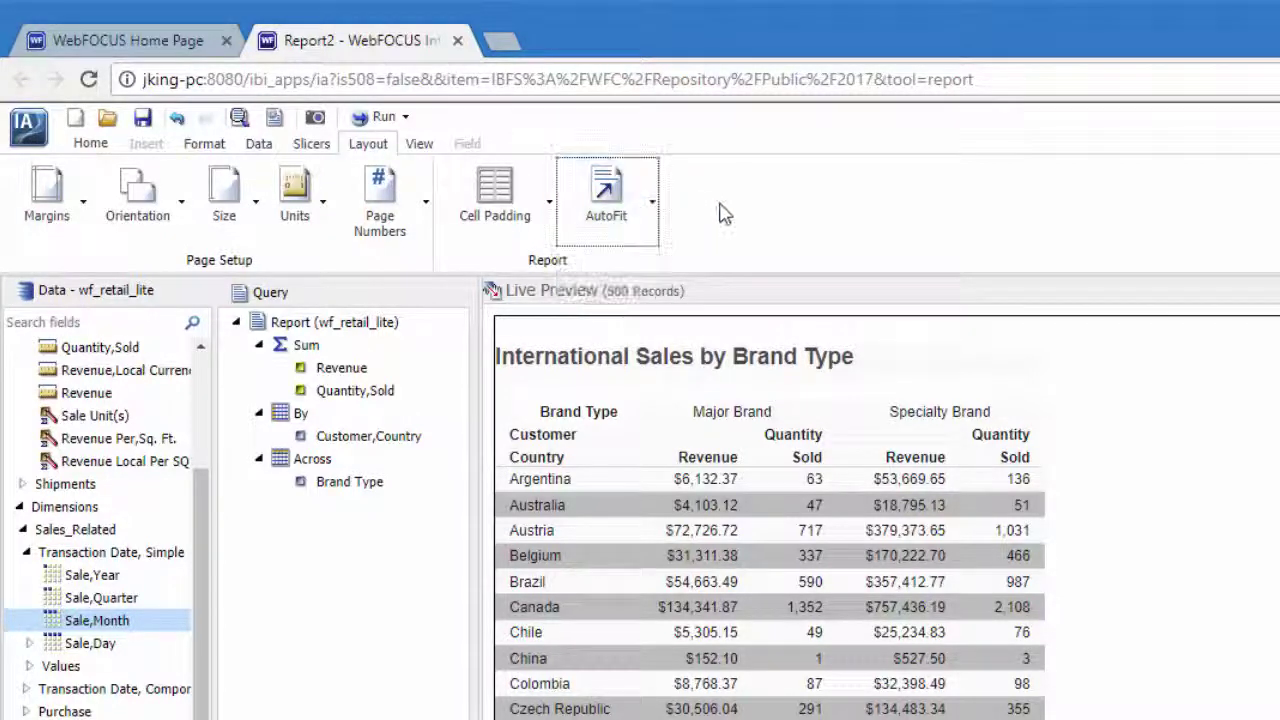
# - Create a traffic light condition on the Revenue field for values greater than 500000
pyautogui.click(396, 368)
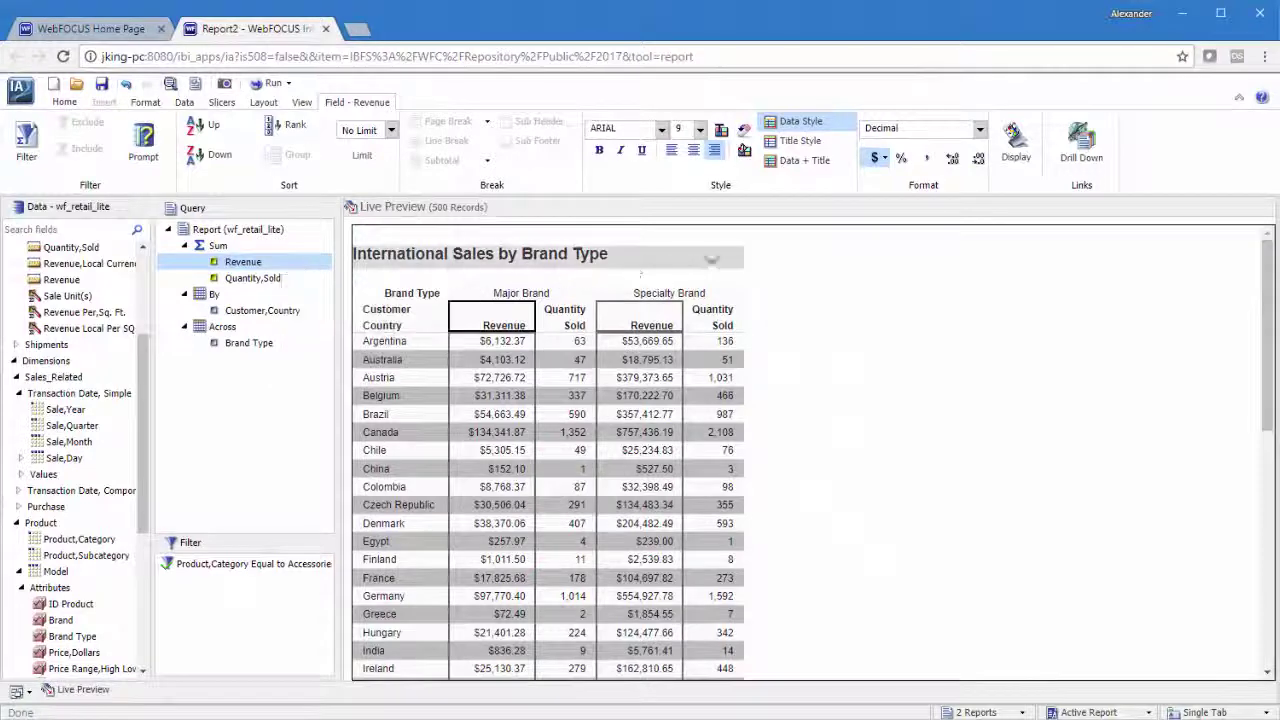
pyautogui.click(885, 158)
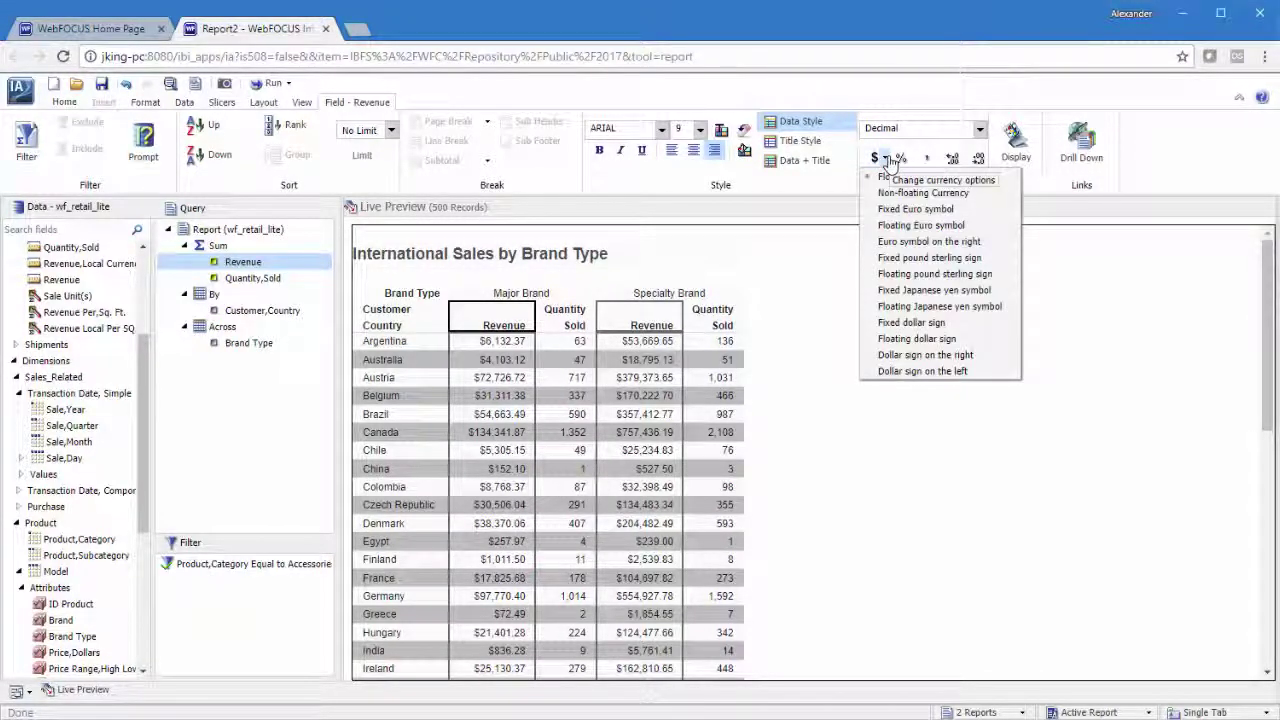
pyautogui.click(1015, 148)
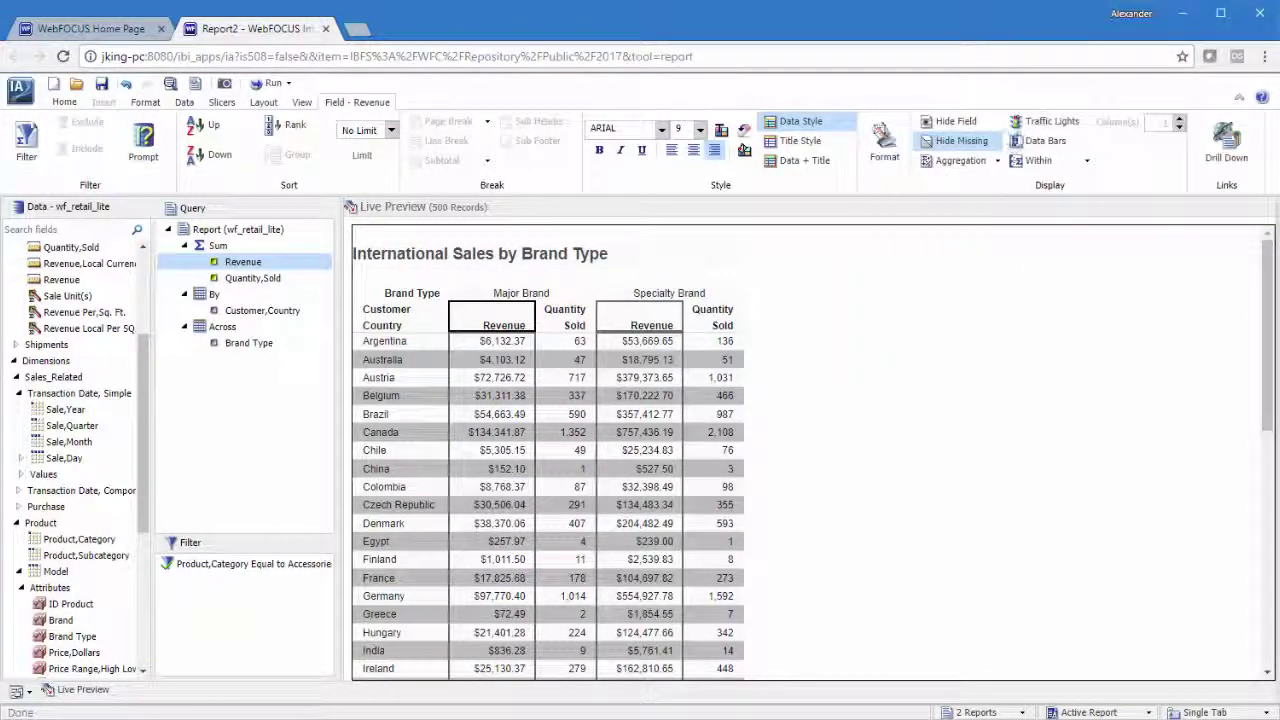
pyautogui.click(1043, 125)
pyautogui.click(775, 323)
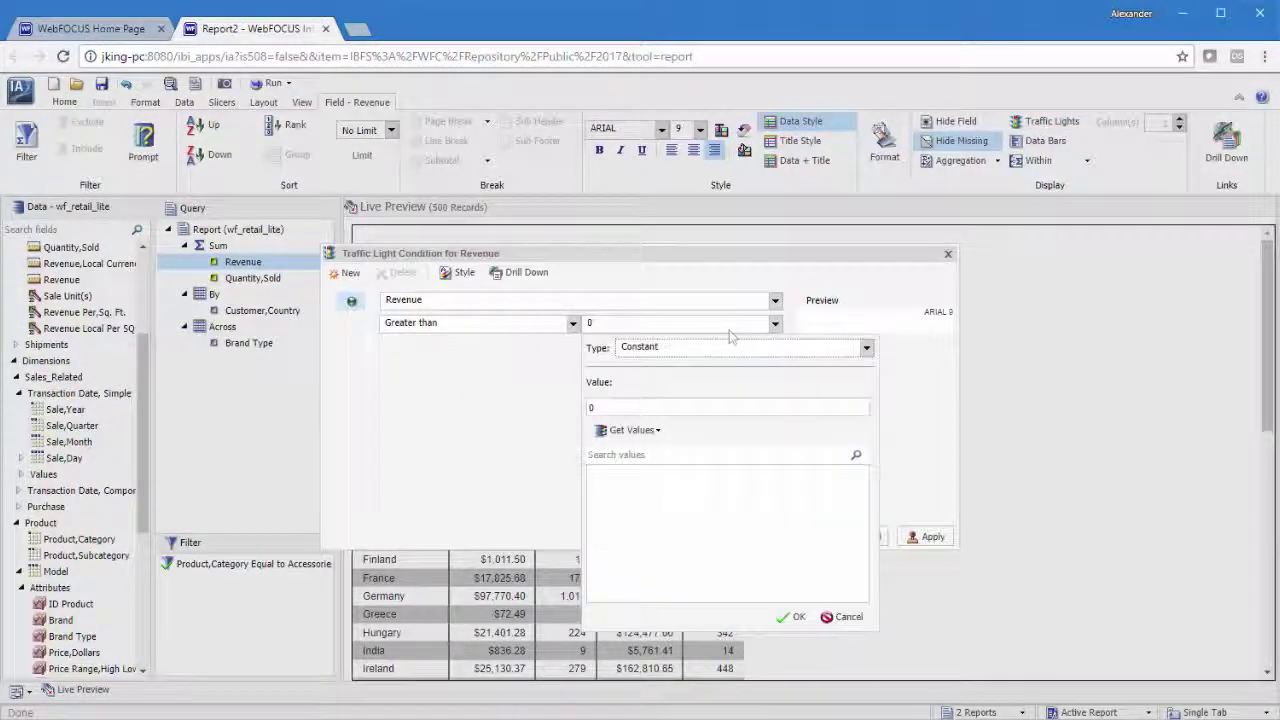
pyautogui.write('500000')
pyautogui.click(785, 616)
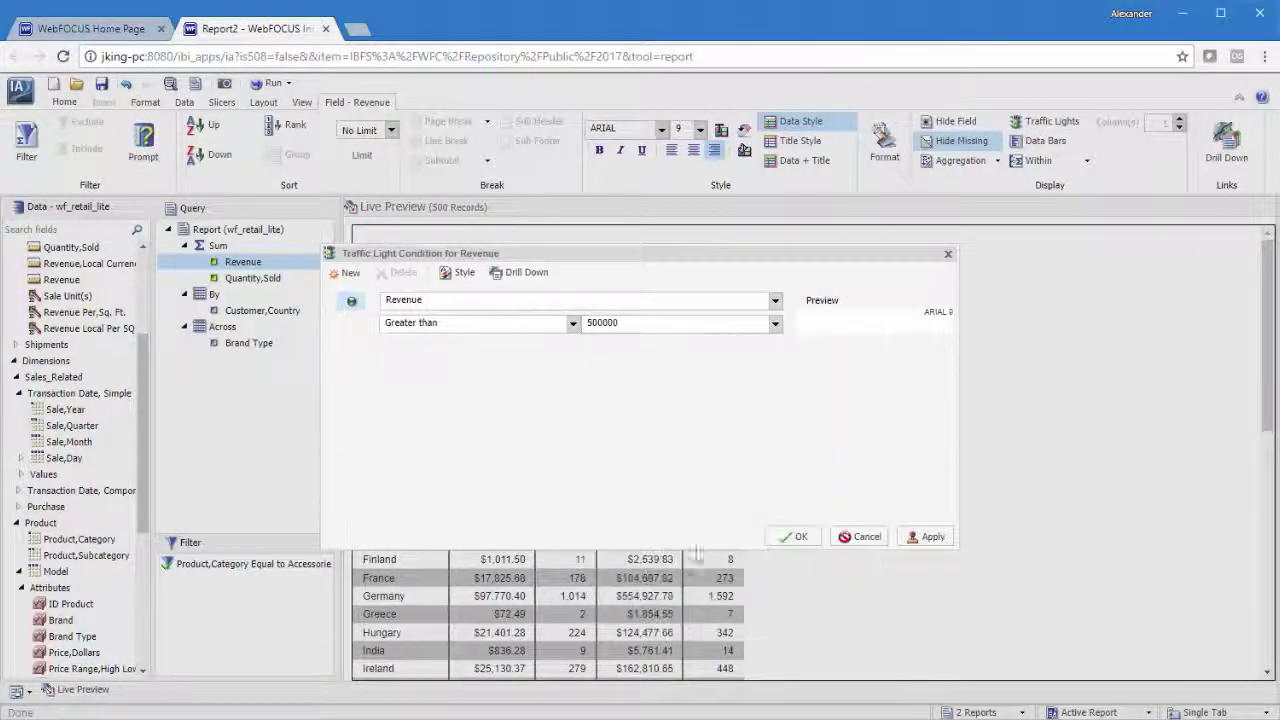
# - Style the Revenue traffic light condition with green text (Red 0, Green 128, Blue 0) and apply it to the report
pyautogui.click(466, 273)
pyautogui.click(449, 308)
pyautogui.click(476, 346)
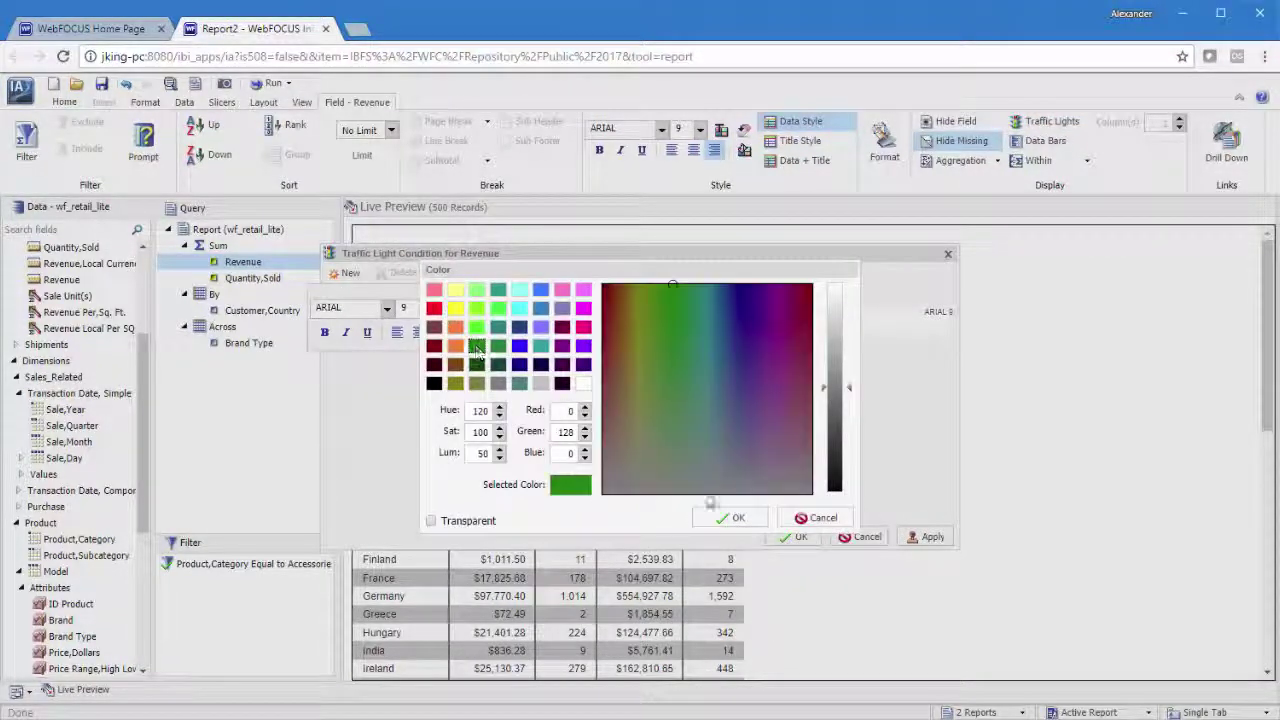
pyautogui.click(730, 517)
pyautogui.click(790, 537)
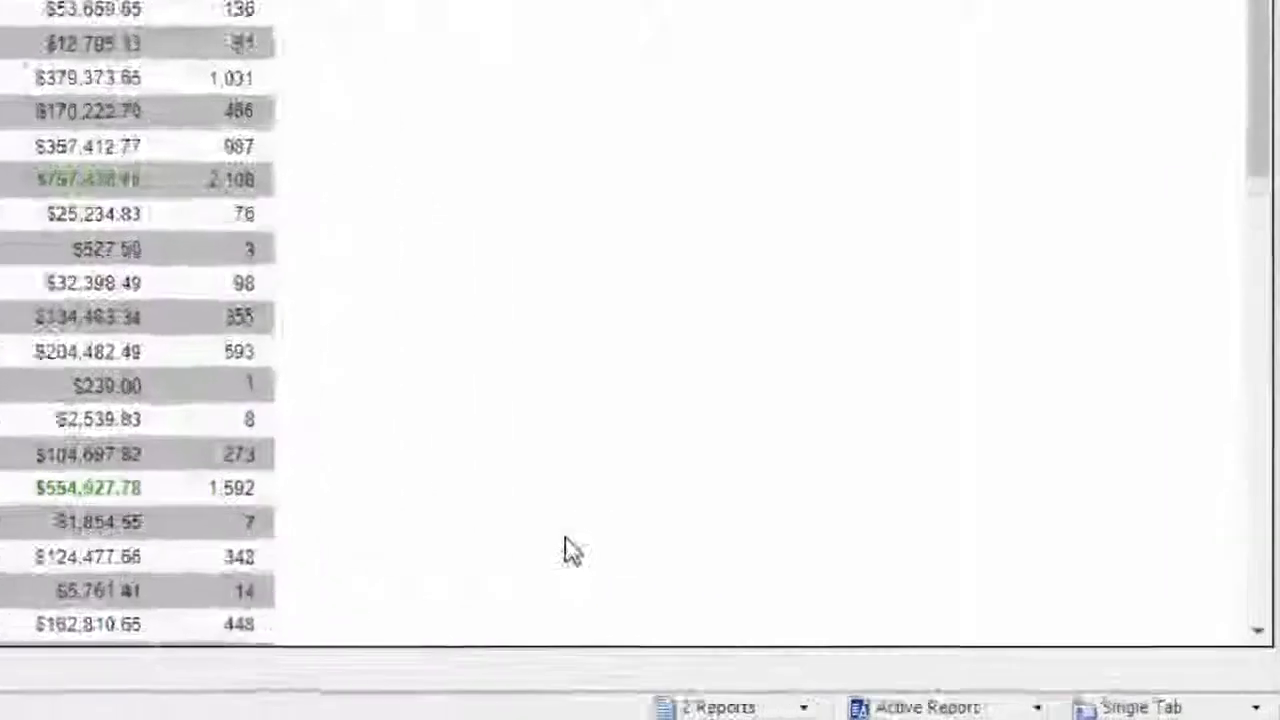
# - Set the output location to New Window and run the report
pyautogui.click(1090, 703)
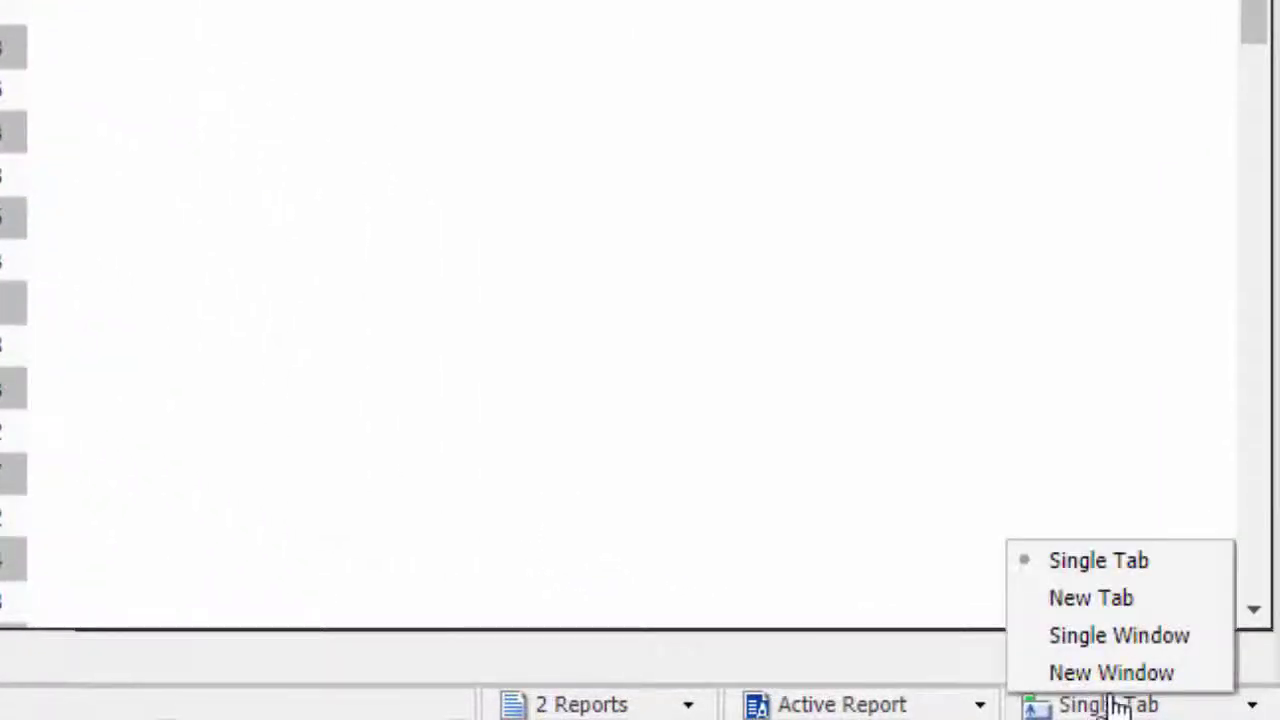
pyautogui.click(1180, 677)
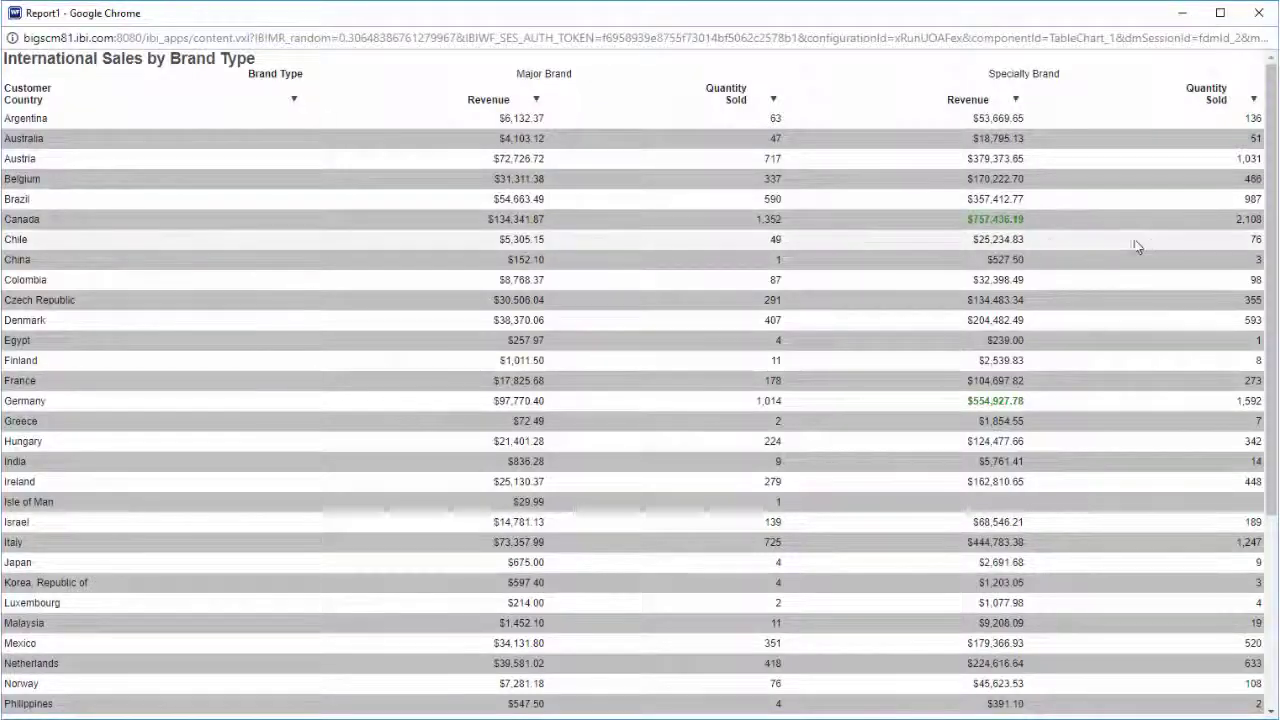
# - Narrow the report output window from both sides to examine how the columns fit its width
pyautogui.moveTo(1266, 247); pyautogui.dragTo(997, 245)
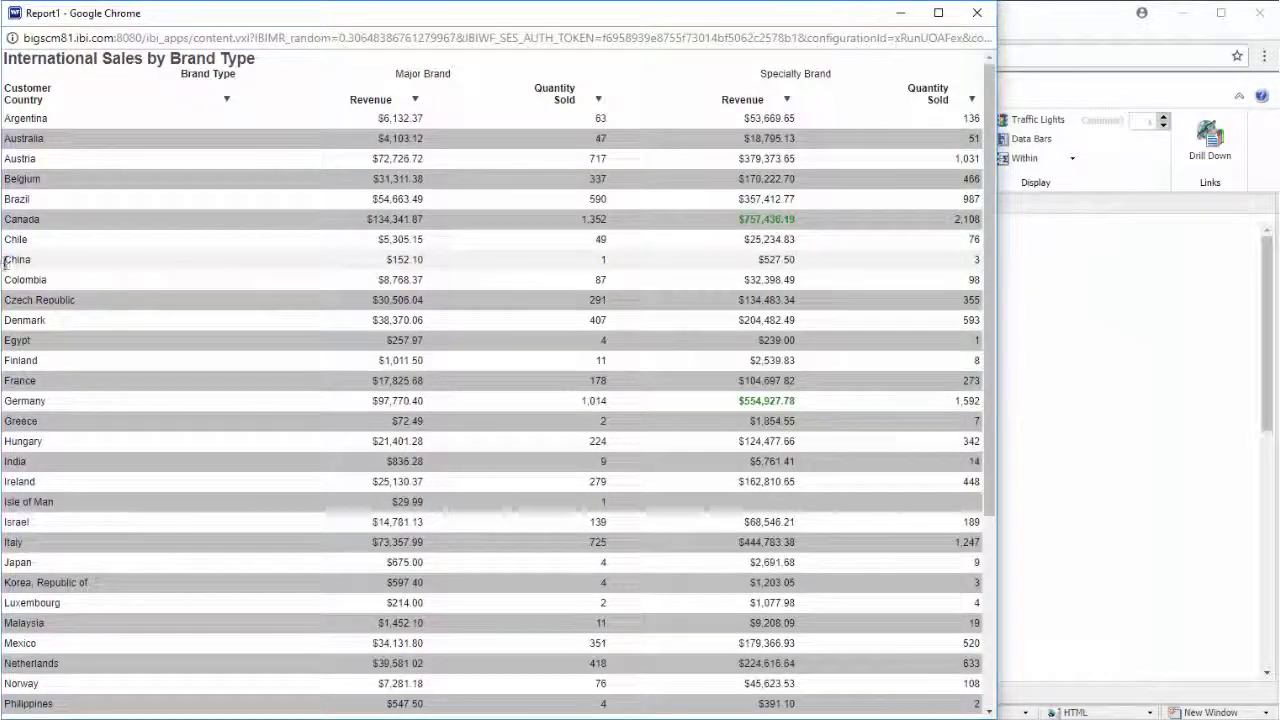
pyautogui.moveTo(5, 260); pyautogui.dragTo(410, 270)
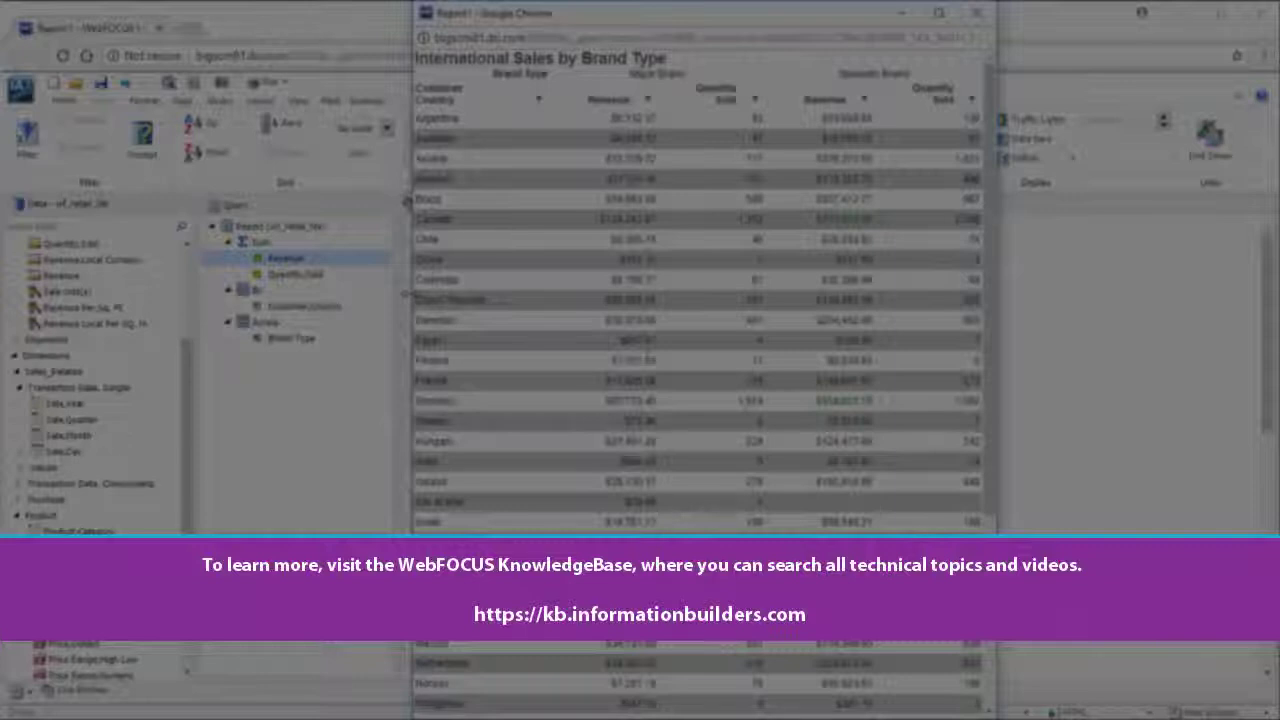
pyautogui.moveTo(407, 293); pyautogui.dragTo(515, 313)
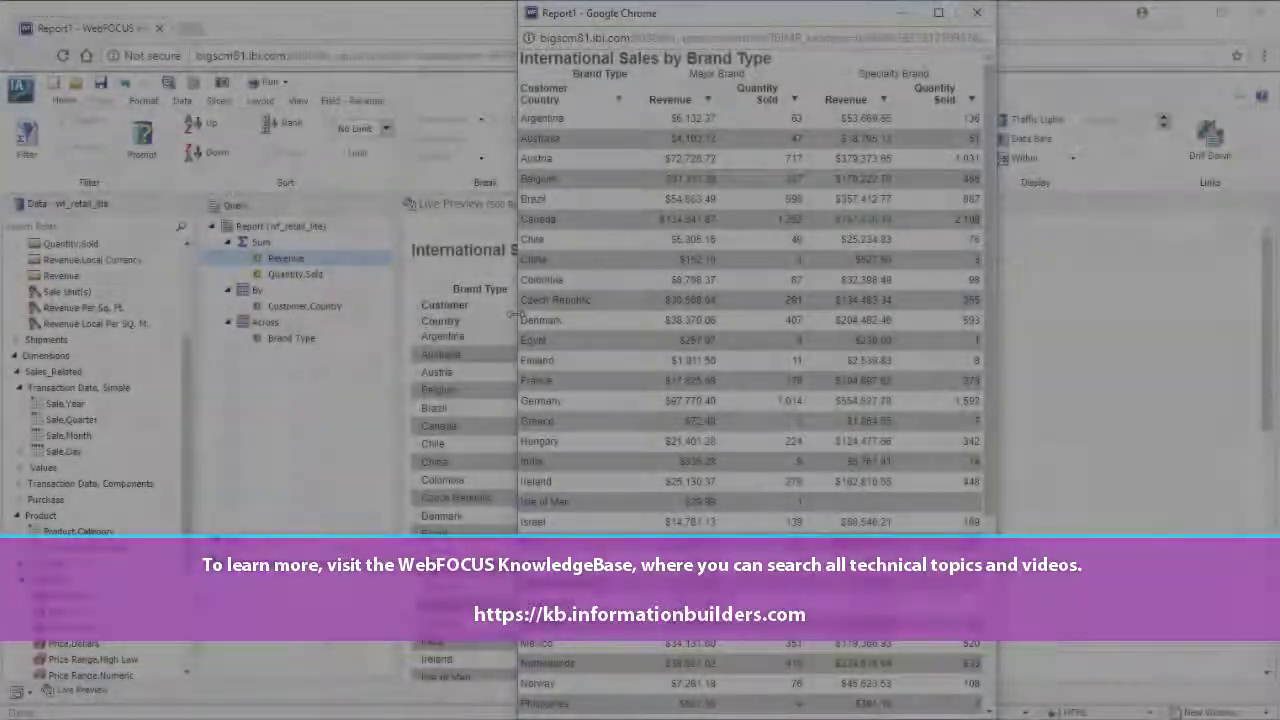